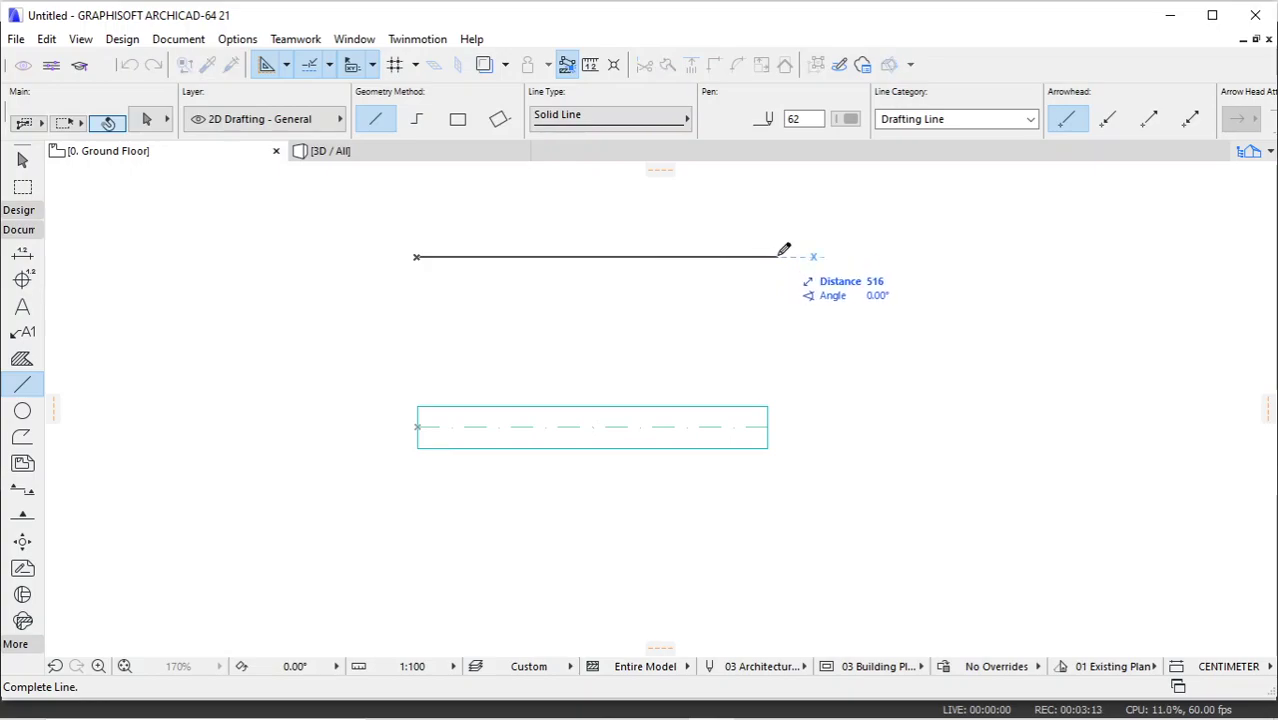
Step: Finish a horizontal drafting line about 516 cm long above the beam, and pick up the beam's settings
scroll(673, 280, "up", 1)
key("Escape")
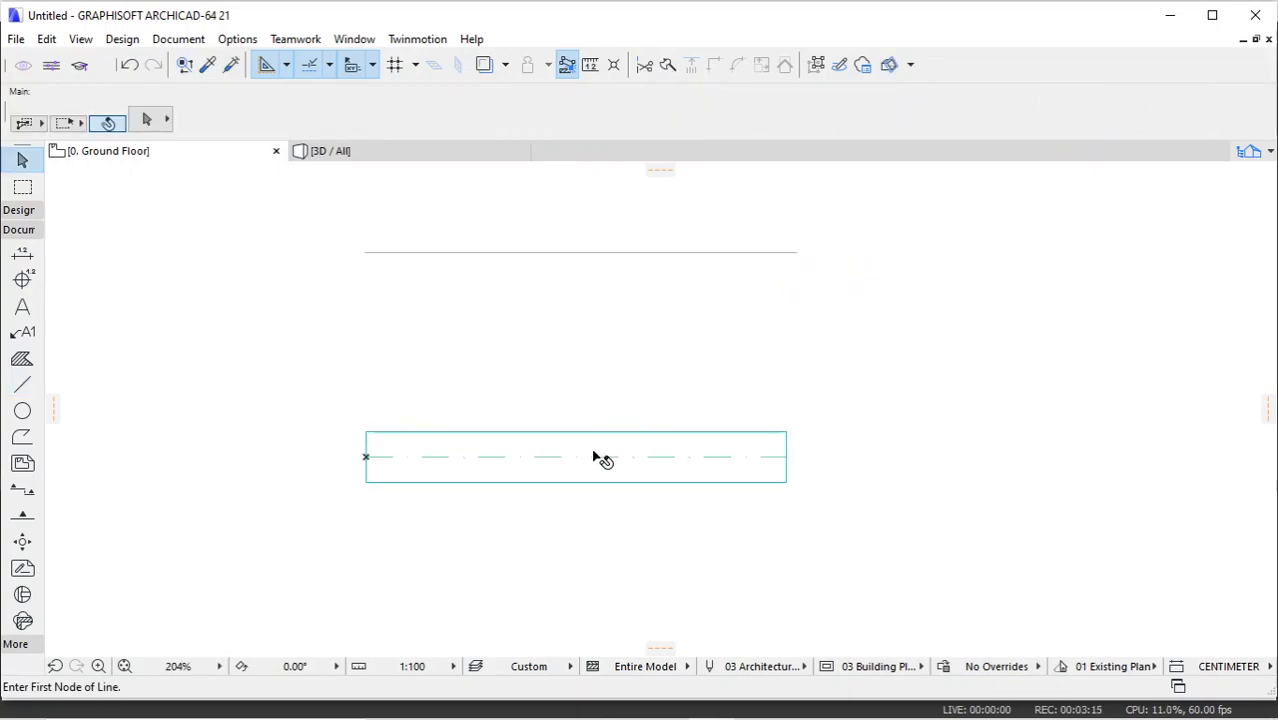
left_click(208, 64)
left_click(457, 438)
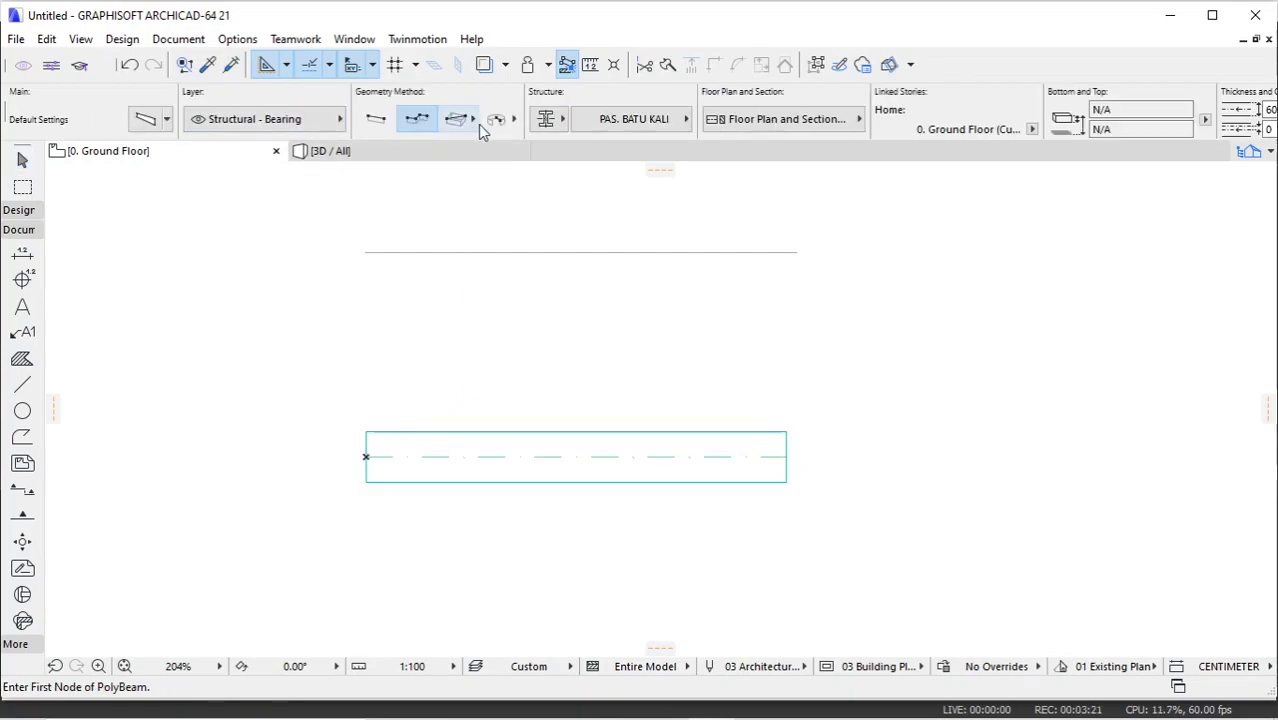
Step: Try to transfer the picked-up beam settings onto the line above the beam
left_click(232, 64)
left_click(406, 252)
scroll(457, 254, "up", 1)
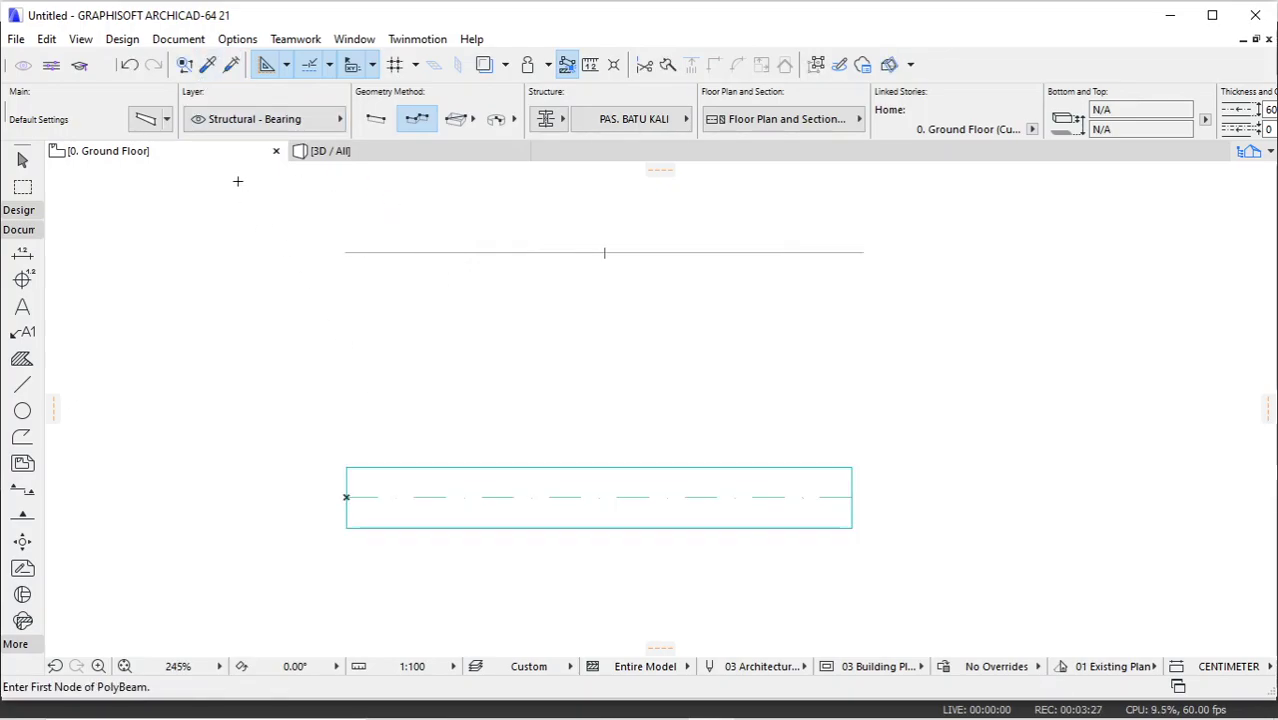
left_click(208, 64)
left_click(400, 466)
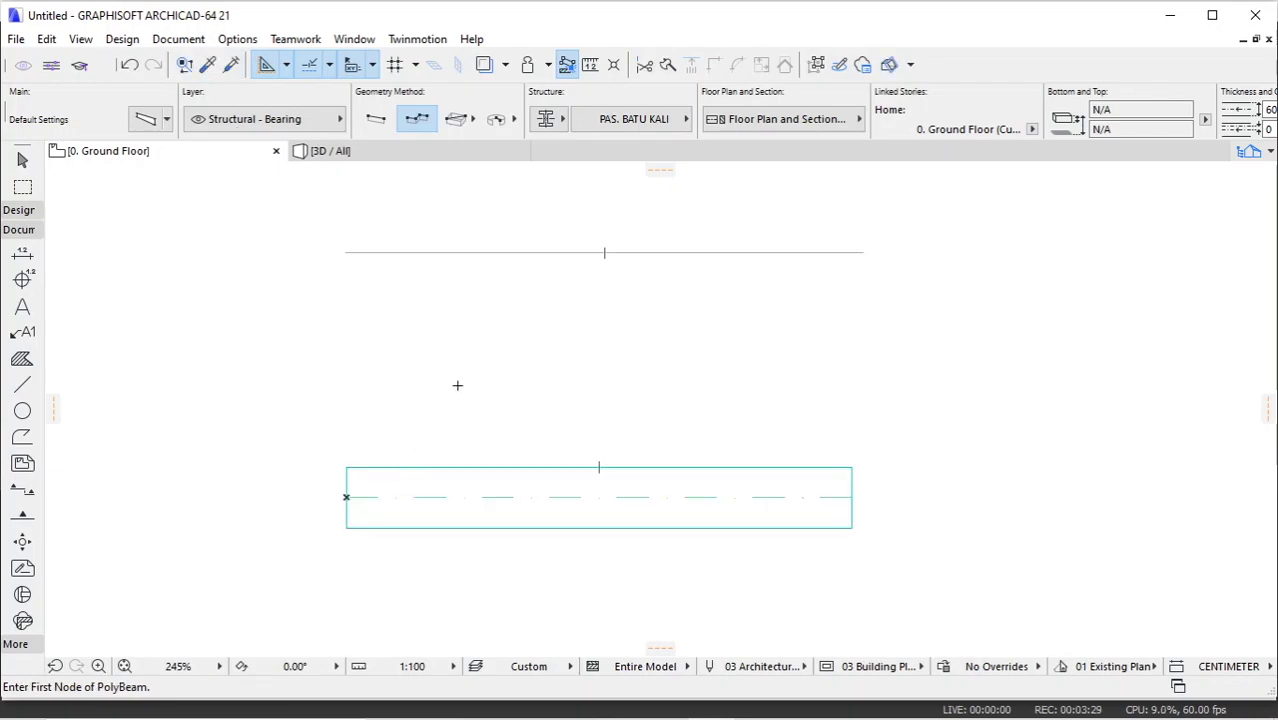
Step: Show the Control Box palette and create a PAS. BATU KALI beam along the drafting line with the Magic Wand
left_click(354, 39)
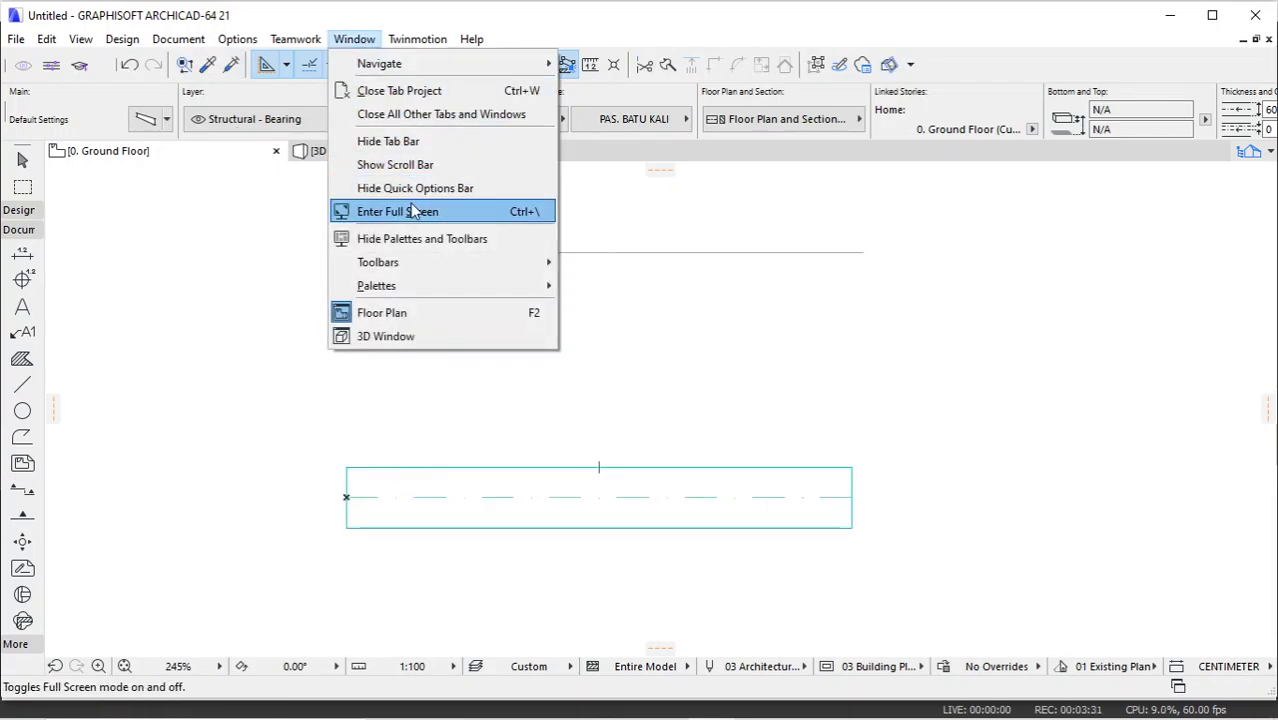
left_click(393, 285)
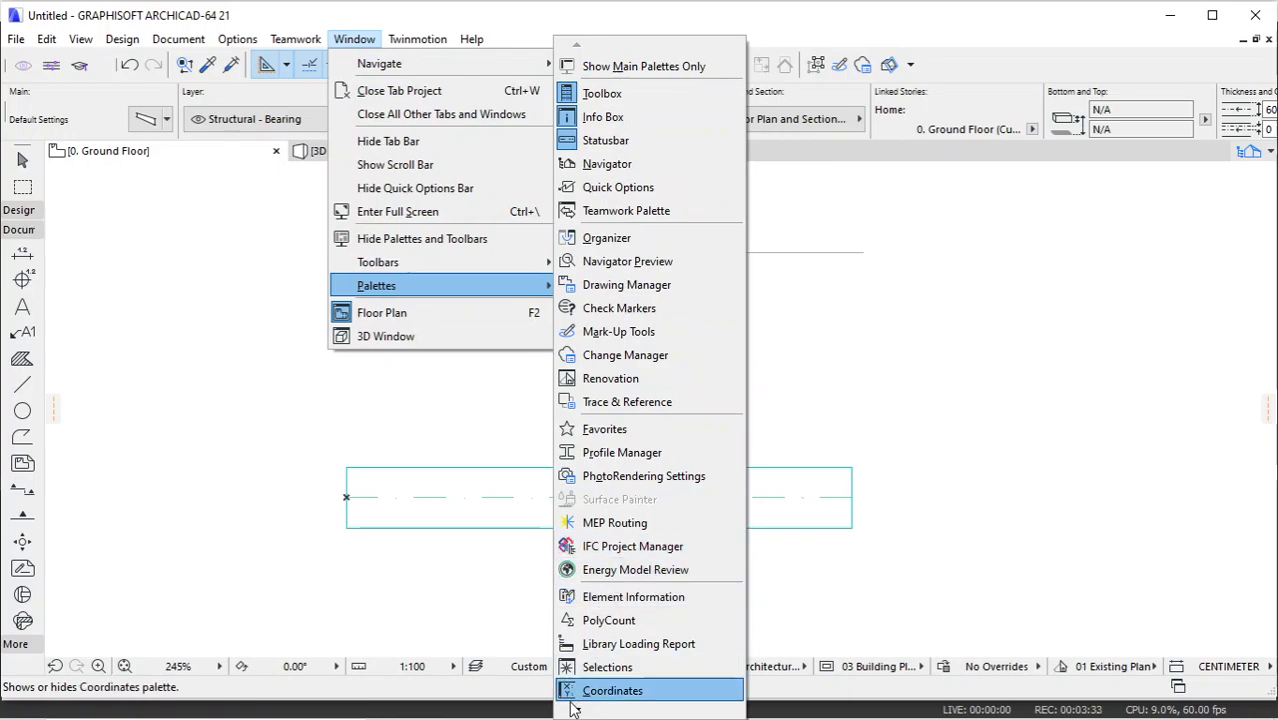
left_click(605, 690)
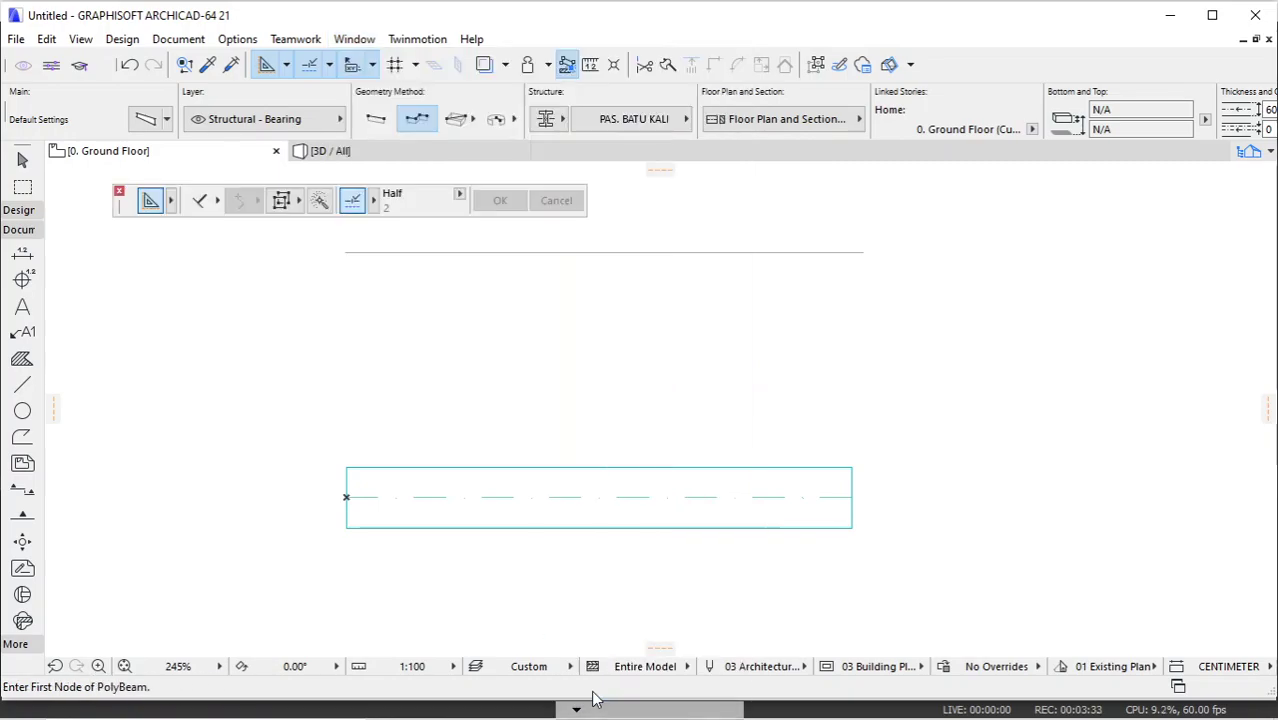
left_click(320, 203)
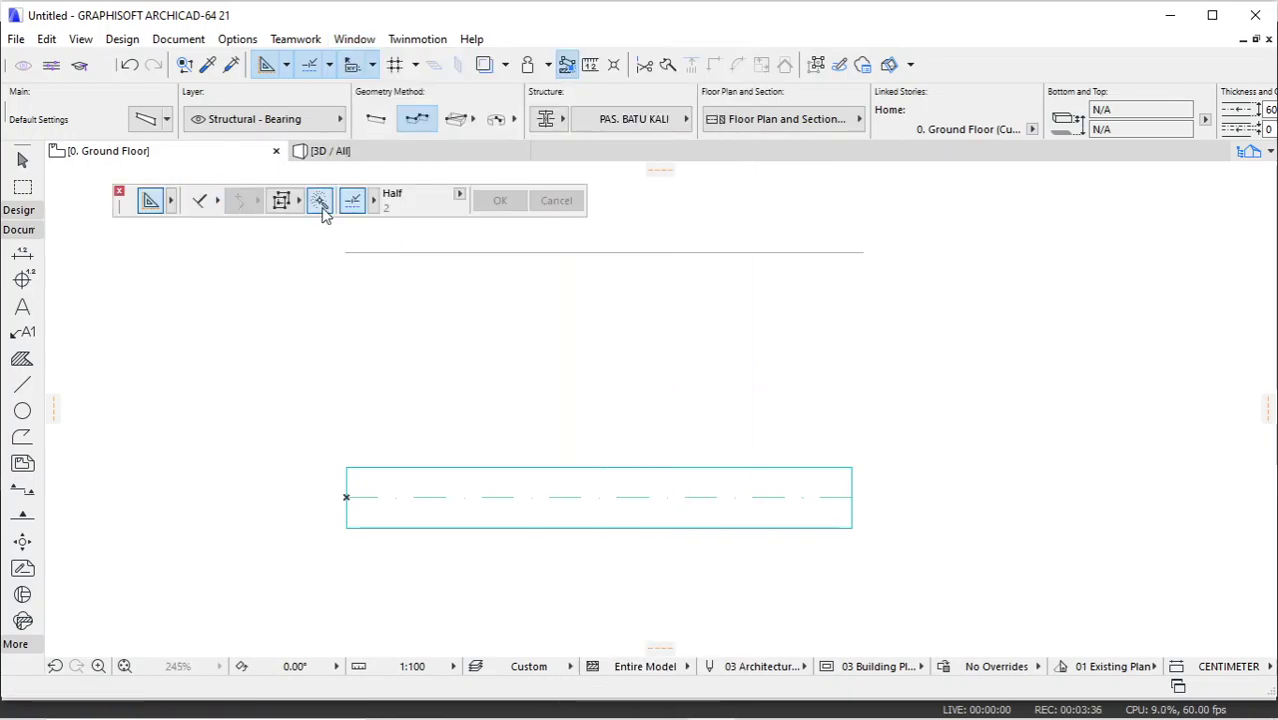
left_click(368, 252)
scroll(513, 322, "down", 2)
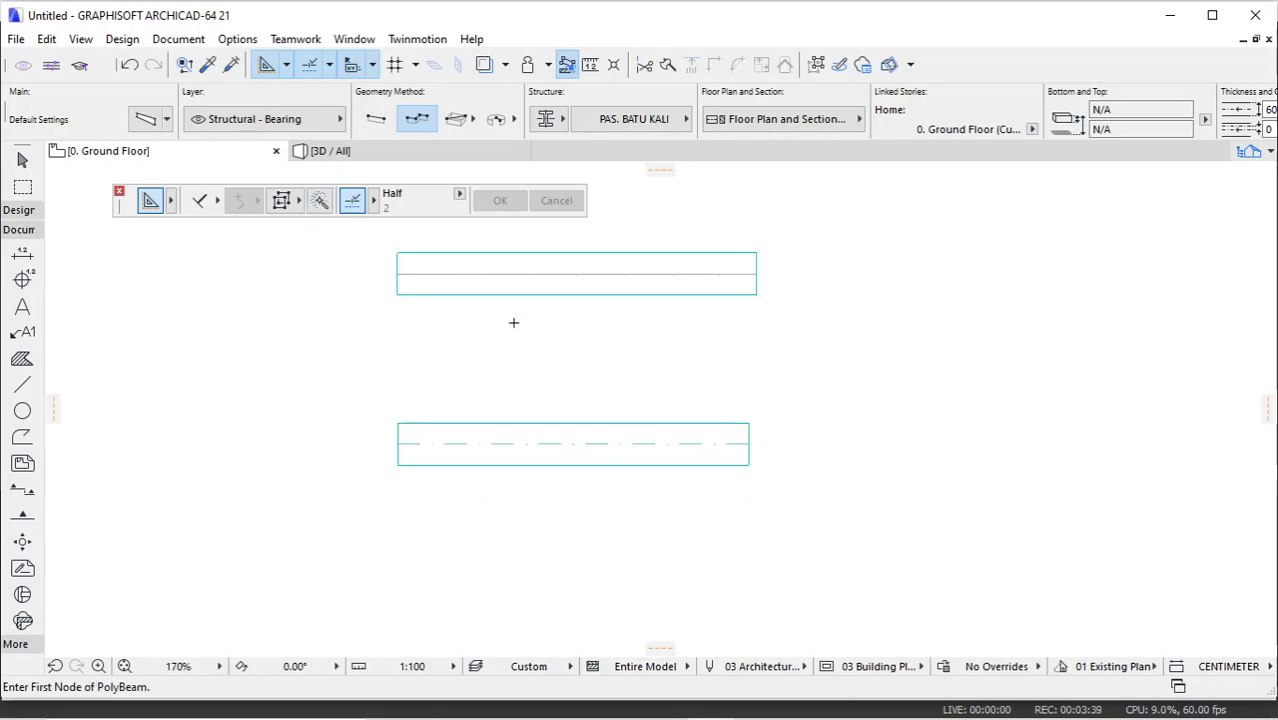
Step: Examine both stone beams in the 3D view and return to the ground floor plan
key("F3")
middle_click_drag(485, 375, 622, 366, "shift")
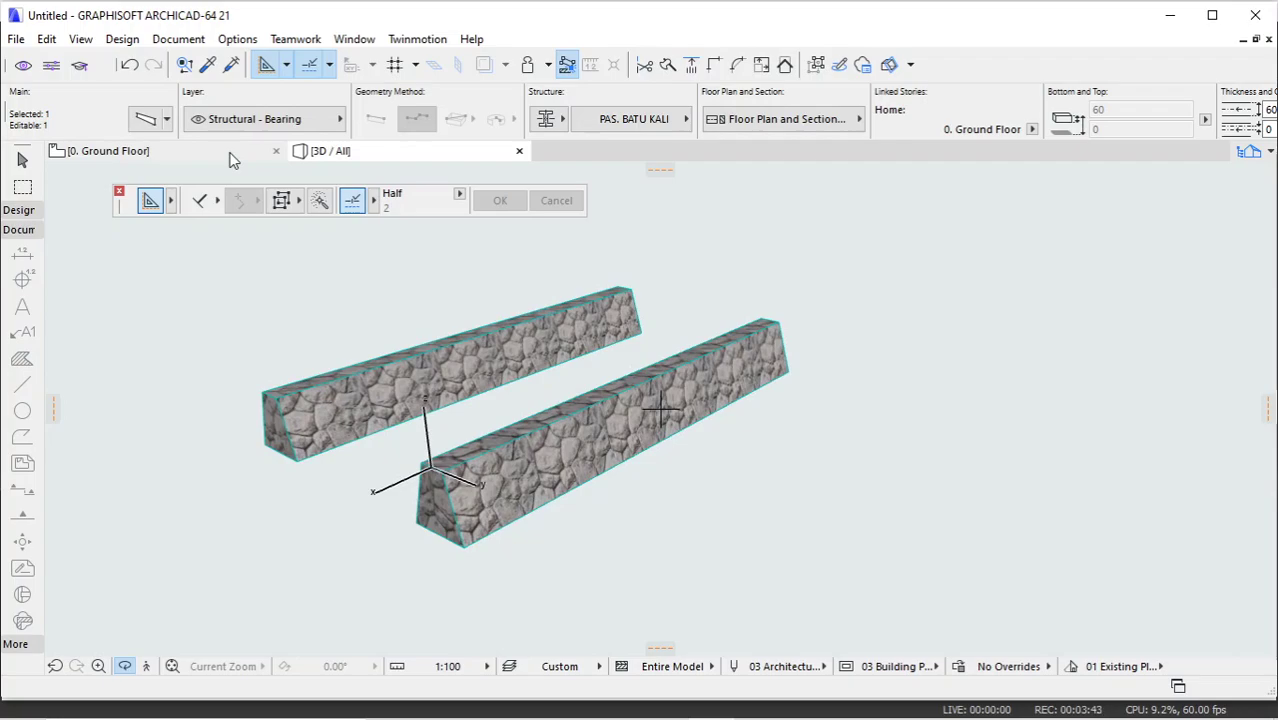
left_click(237, 152)
Step: Convert the lower beam on the ground floor plan to a morph and deselect it
left_click(572, 447)
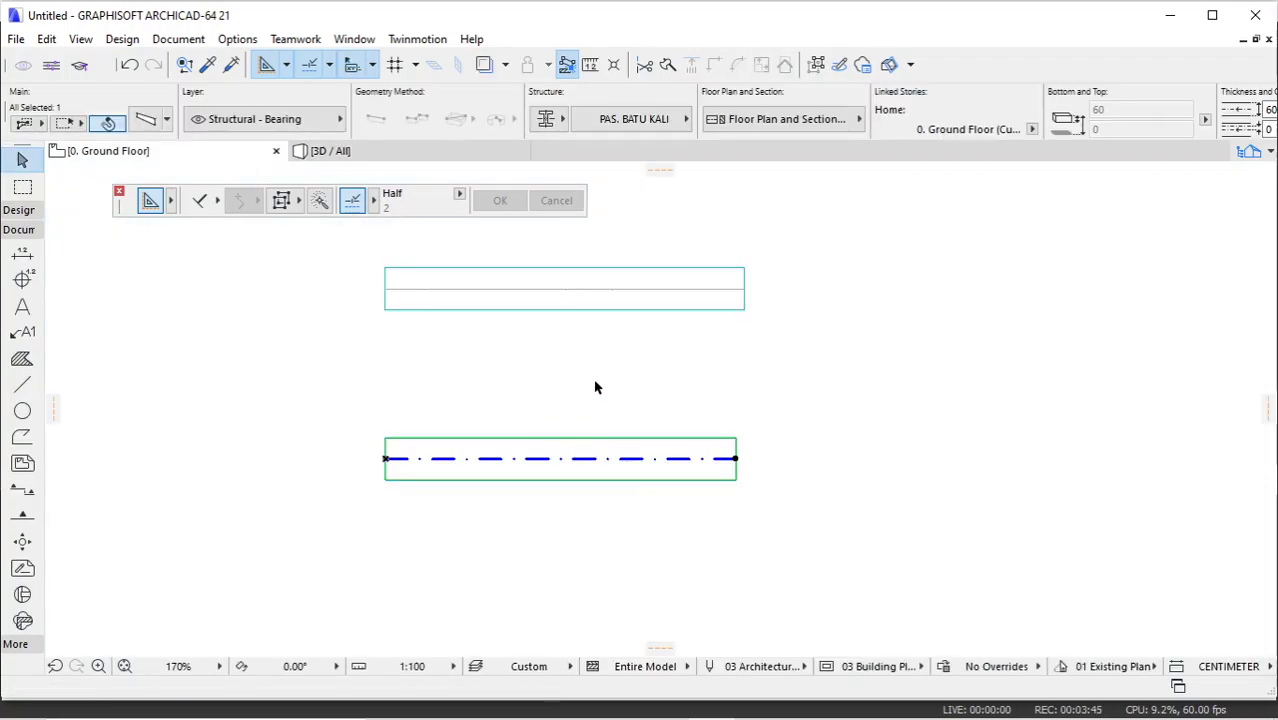
right_click(592, 373)
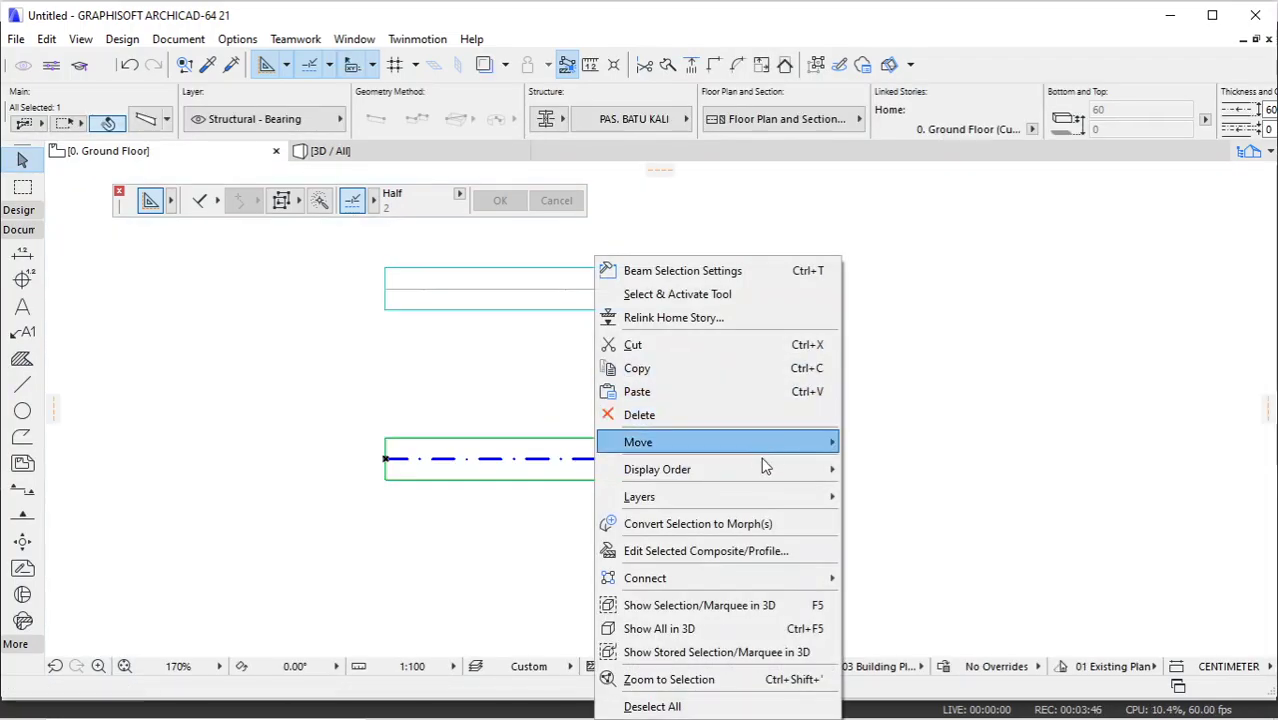
left_click(747, 526)
left_click(786, 302)
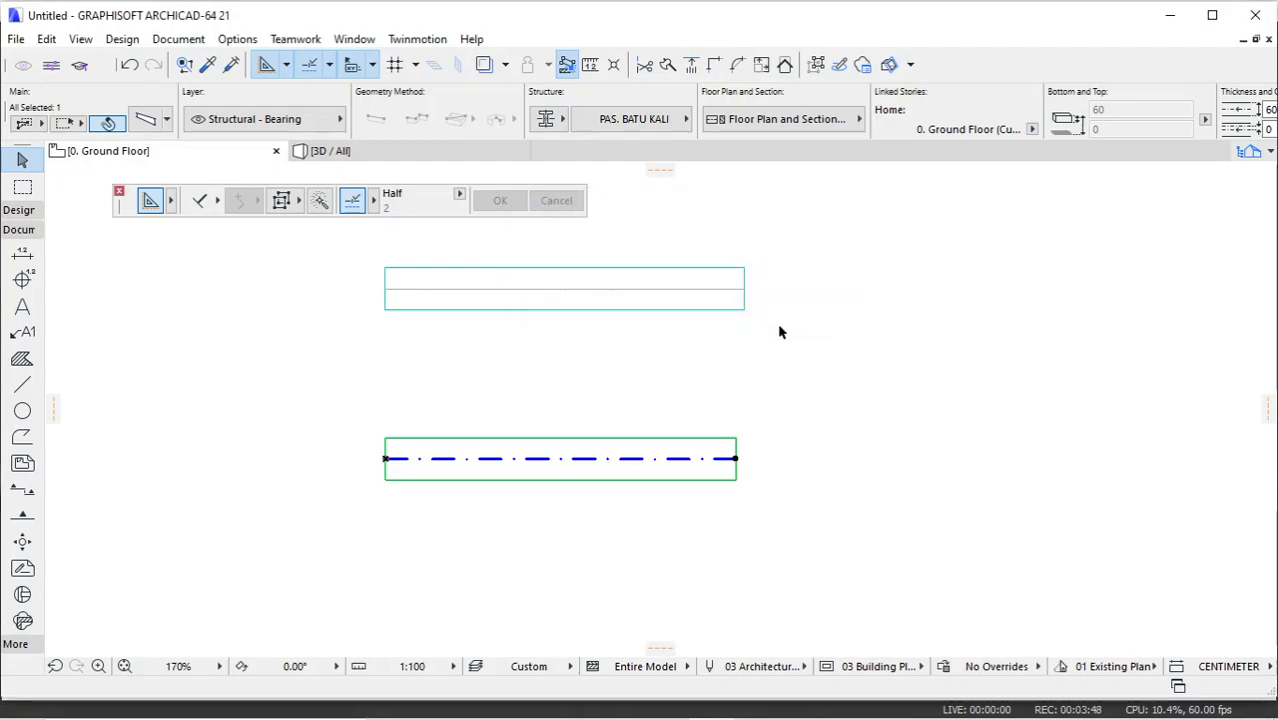
left_click(693, 374)
scroll(508, 405, "up", 3)
left_click(544, 503)
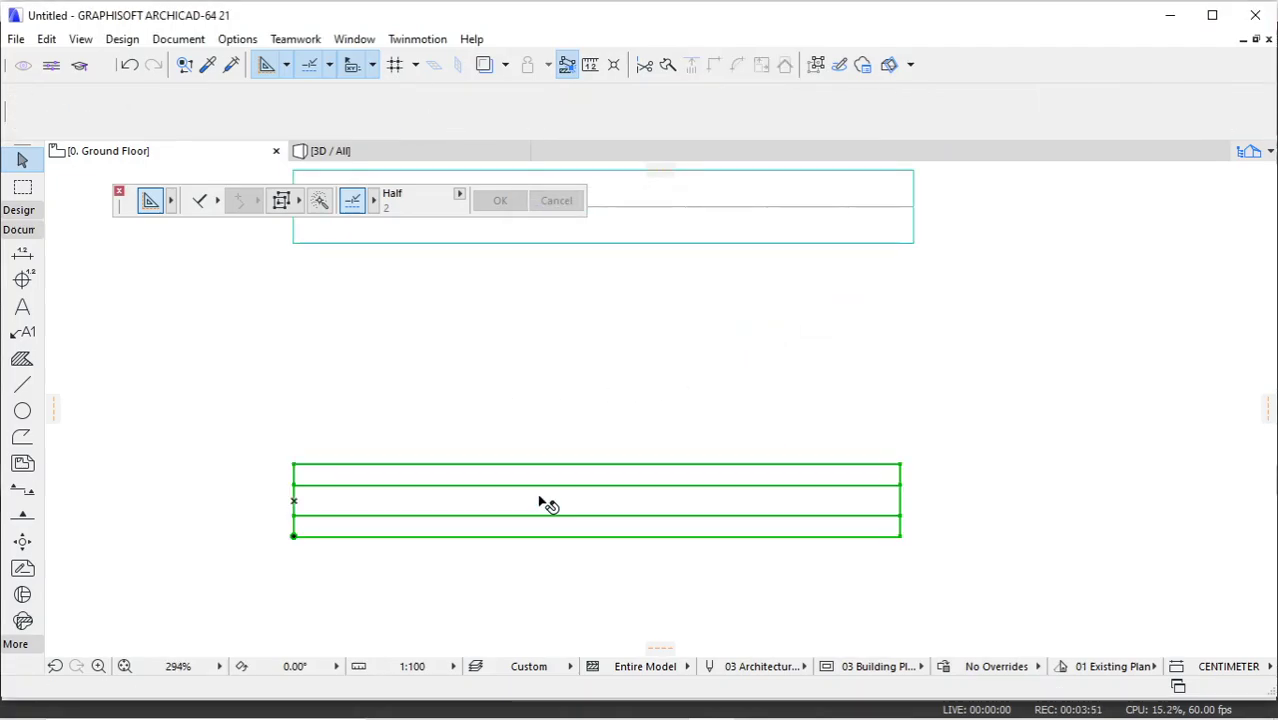
scroll(558, 440, "down", 2)
left_click(607, 391)
scroll(487, 373, "down", 2)
scroll(493, 368, "down", 1)
scroll(678, 366, "up", 1)
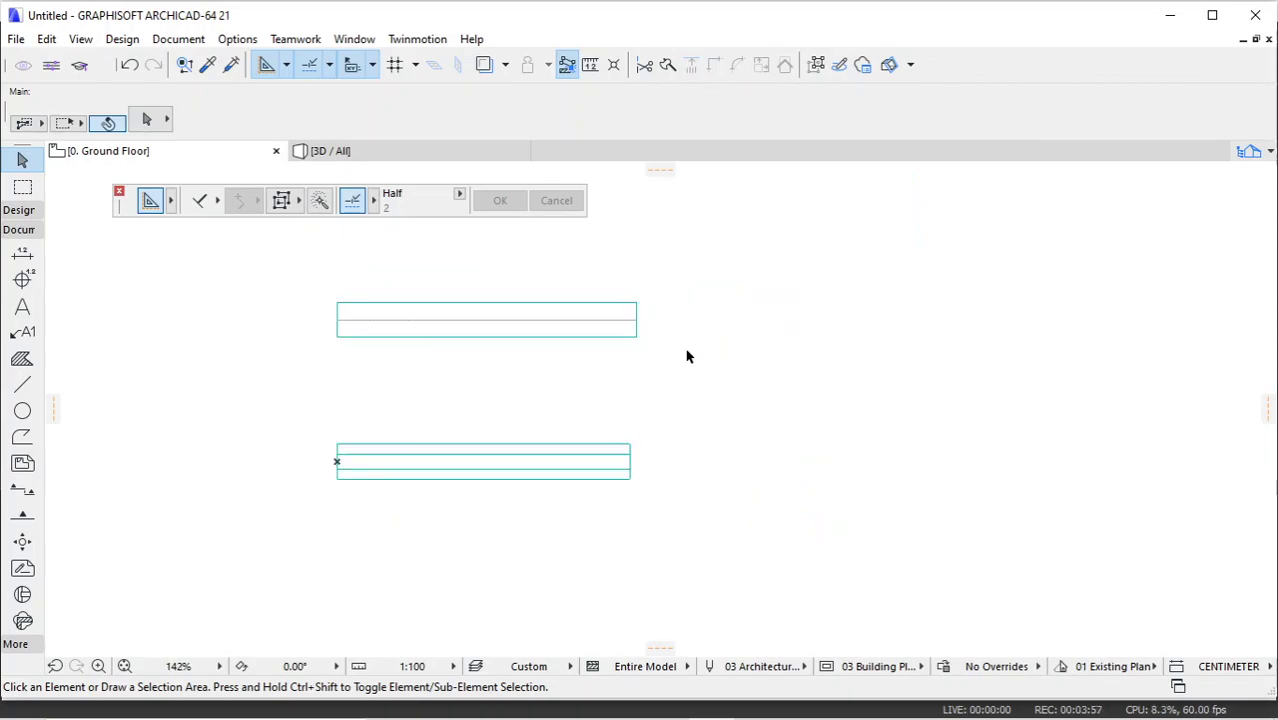
Step: Create a new complex profile named JALAN in the Profile Manager
left_click(235, 40)
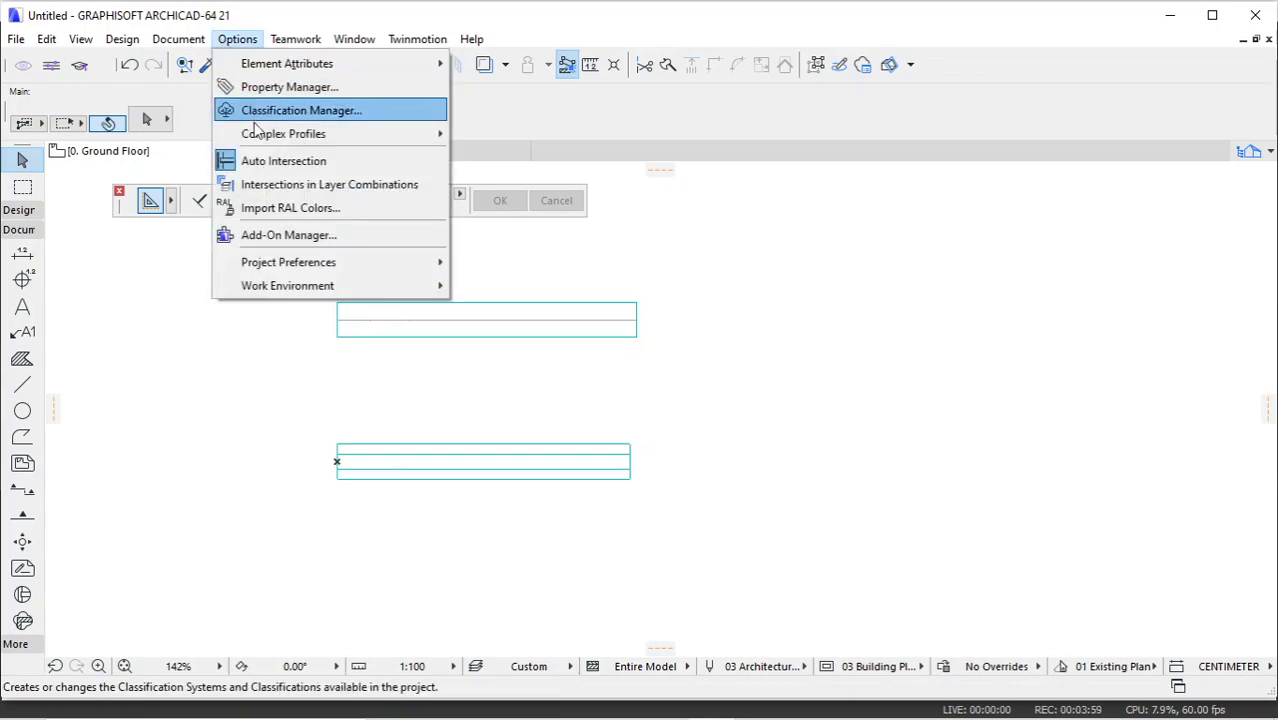
mouse_move(293, 138)
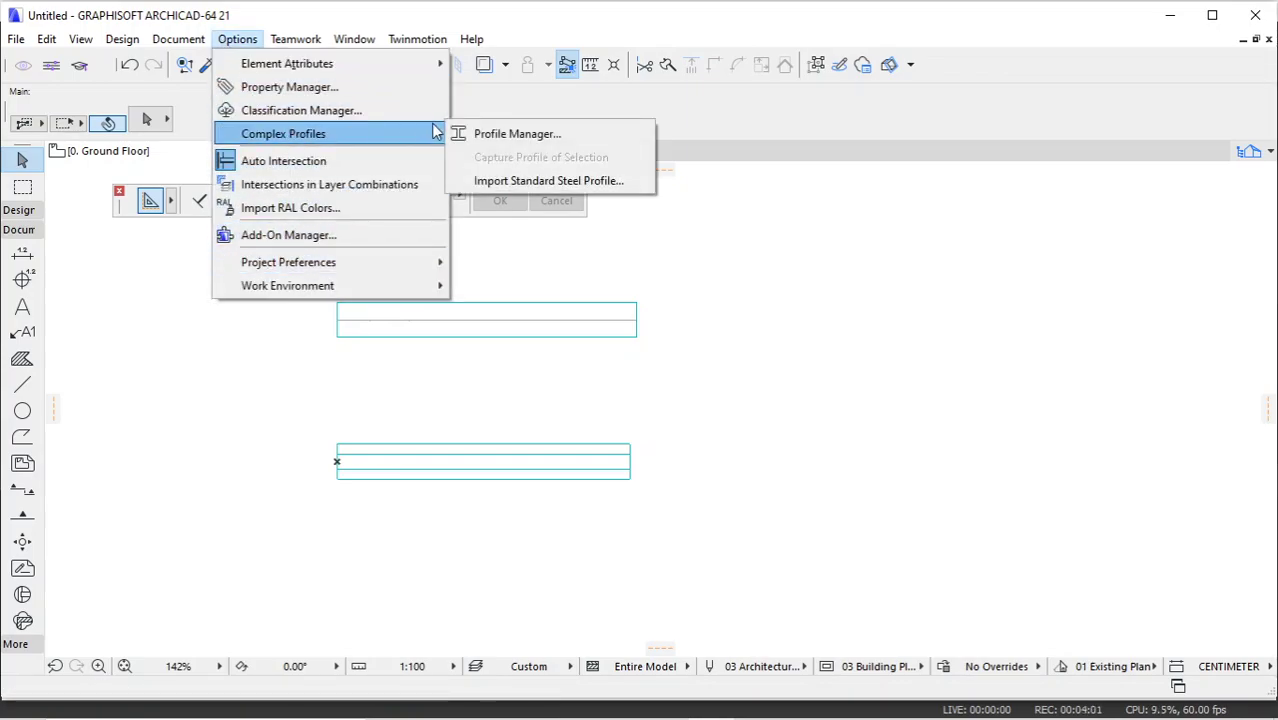
left_click(458, 135)
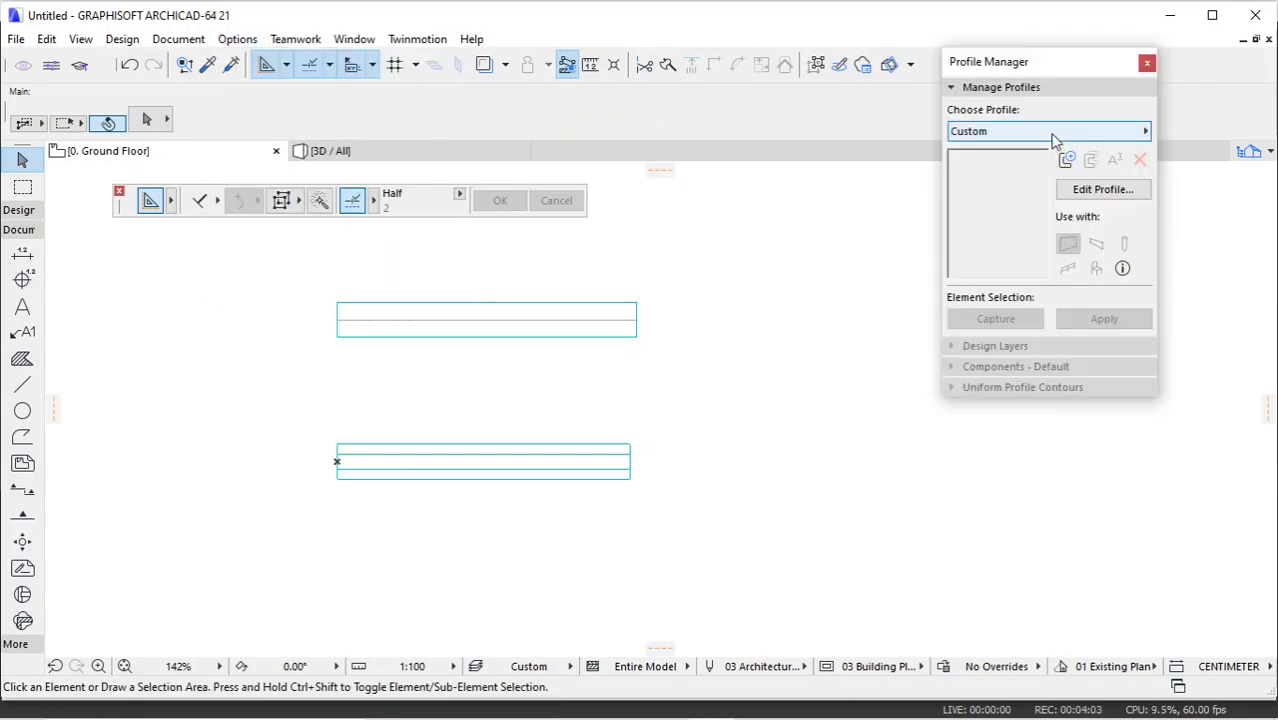
left_click(1067, 161)
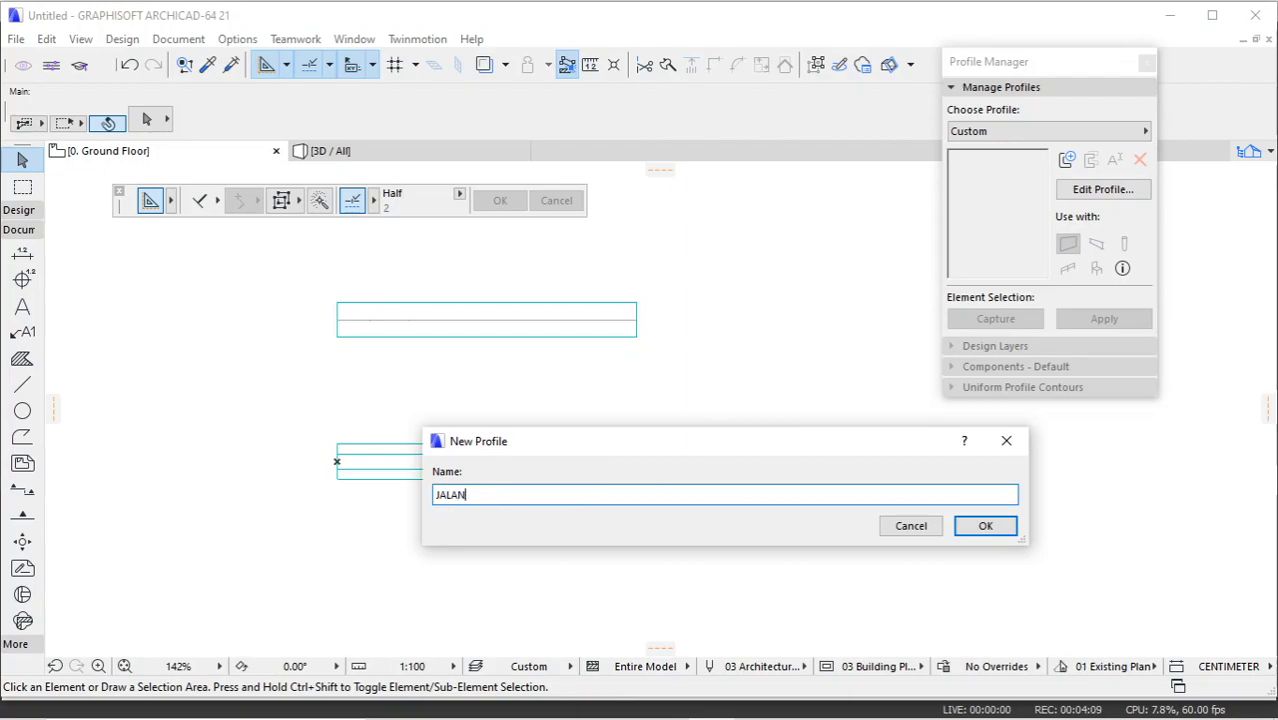
left_click(985, 526)
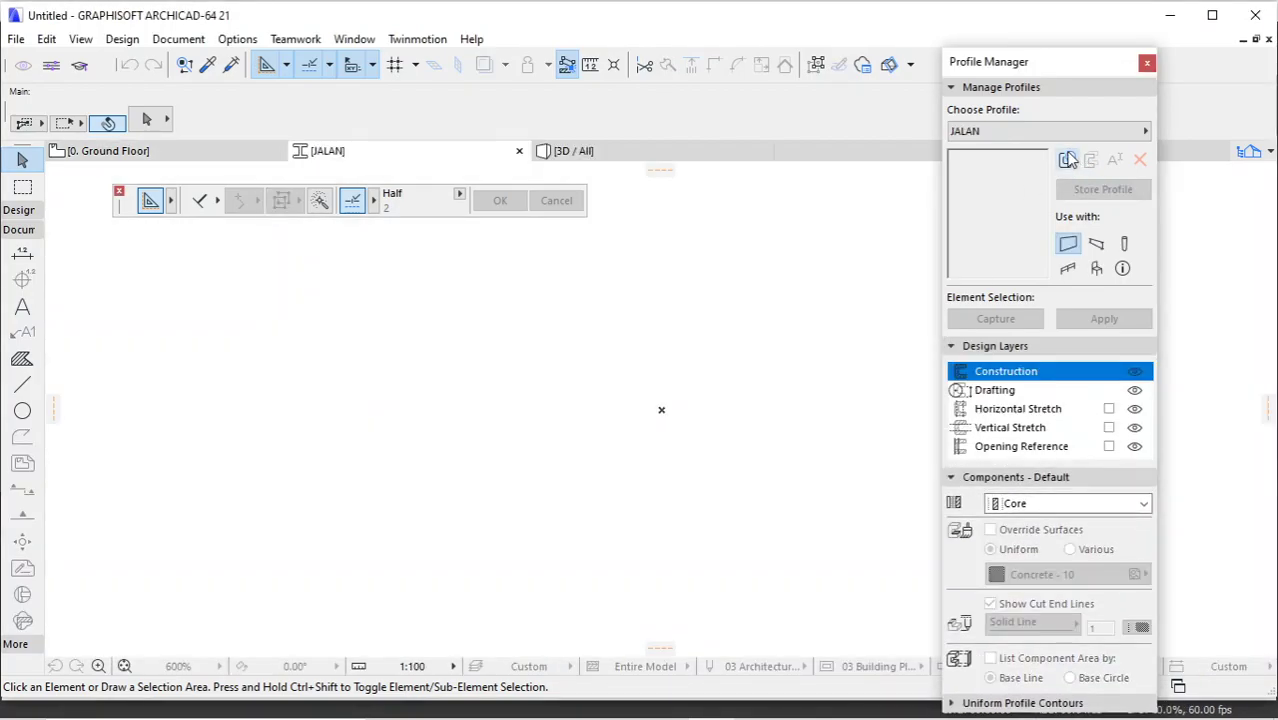
Step: Draw a 400 by 20 cm rectangular fill of EF-01 Concrete as the road slab in the JALAN profile
left_click(22, 358)
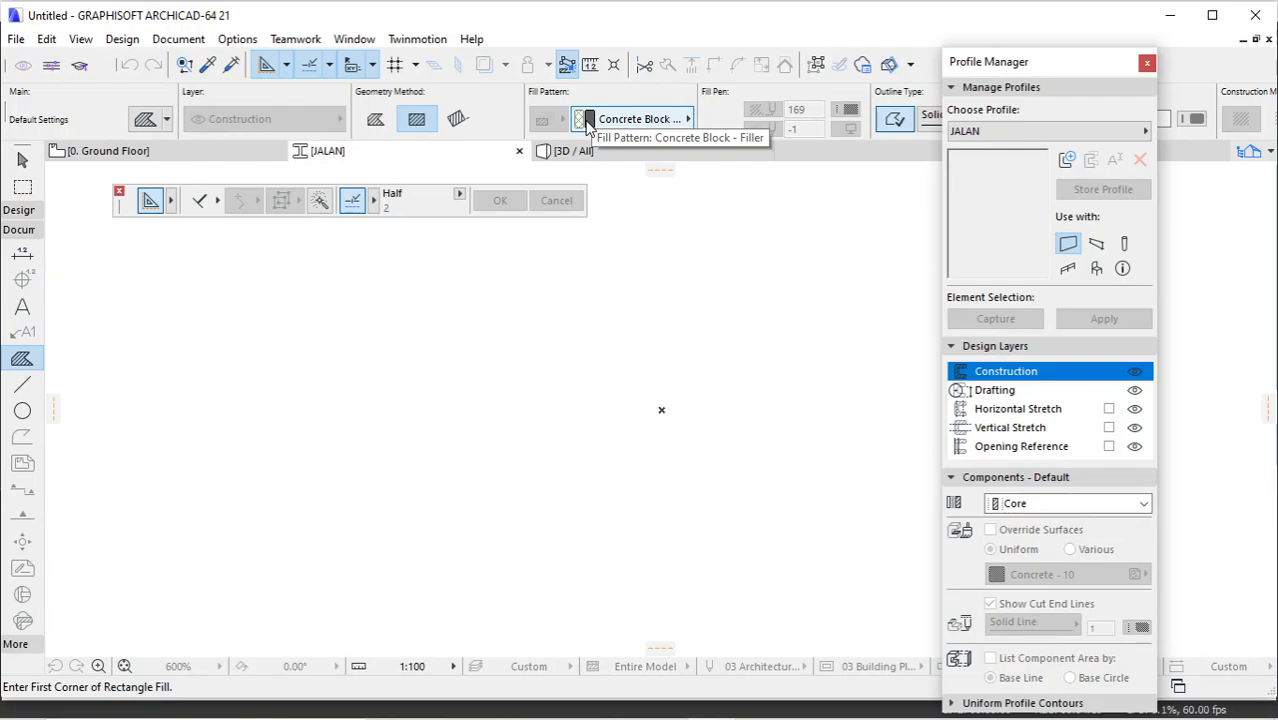
left_click(588, 121)
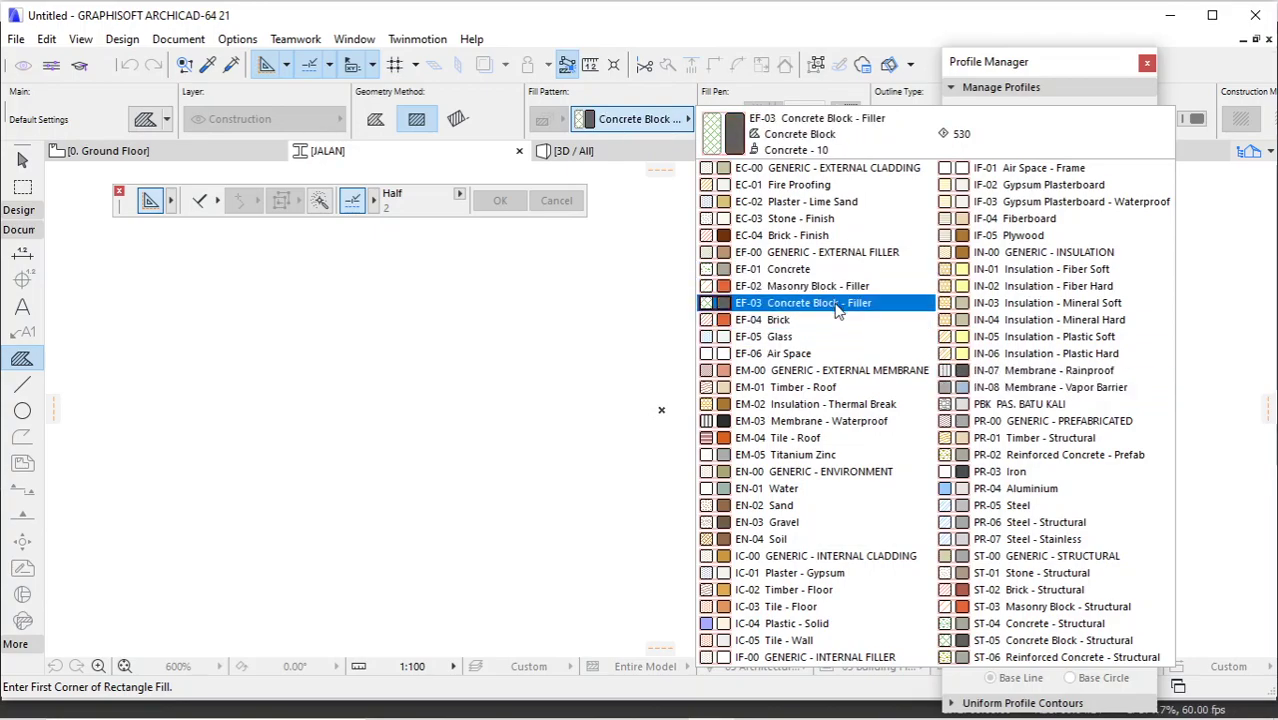
left_click(821, 272)
left_click(374, 406)
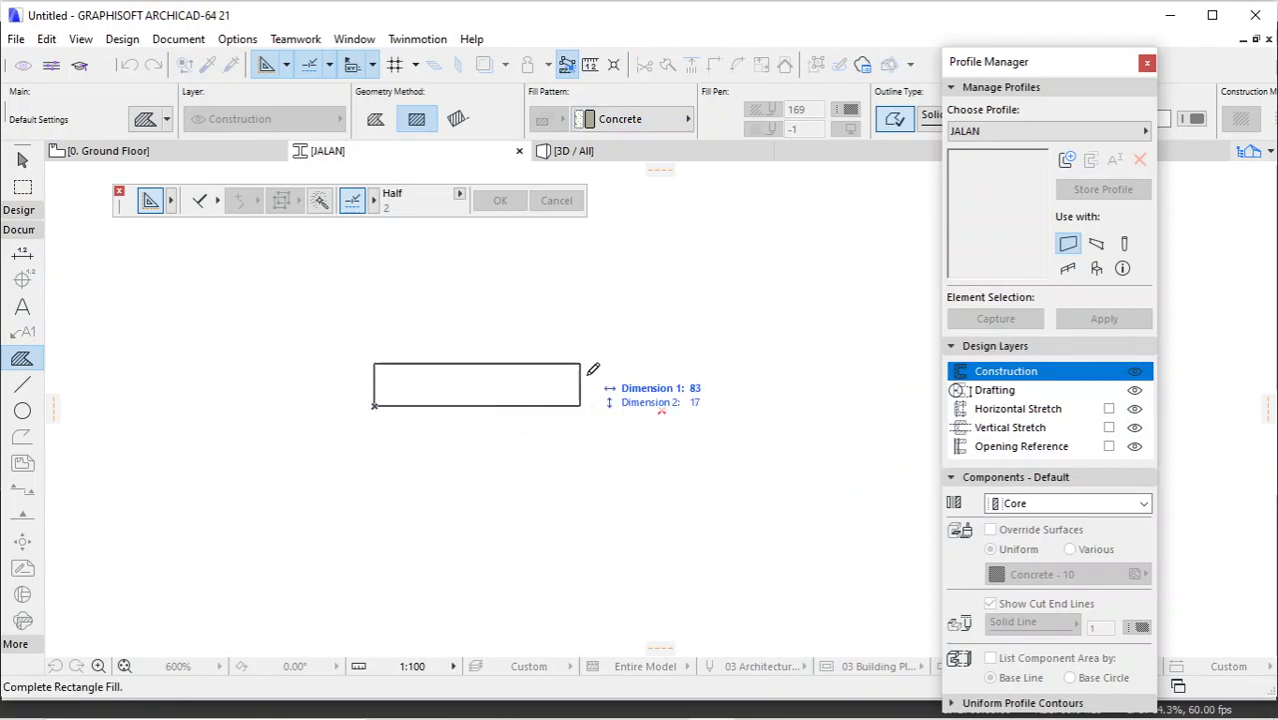
middle_click_drag(768, 430, 707, 436)
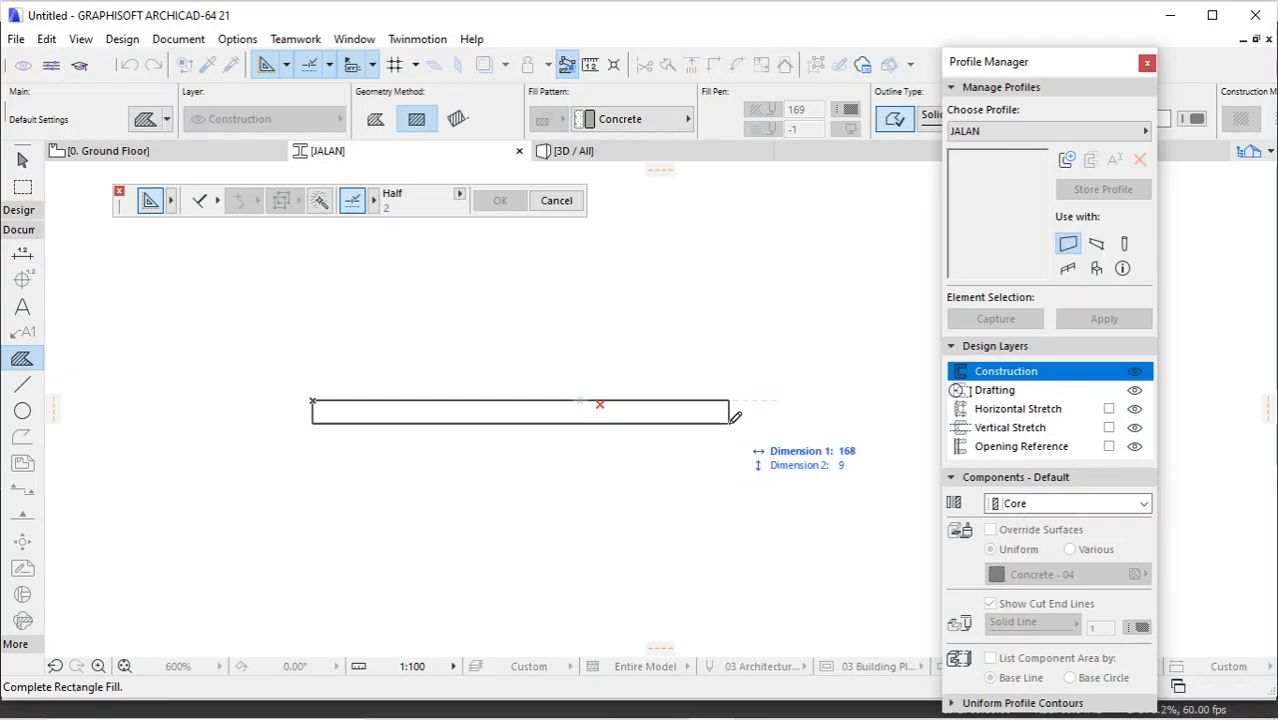
type("400")
key("Tab")
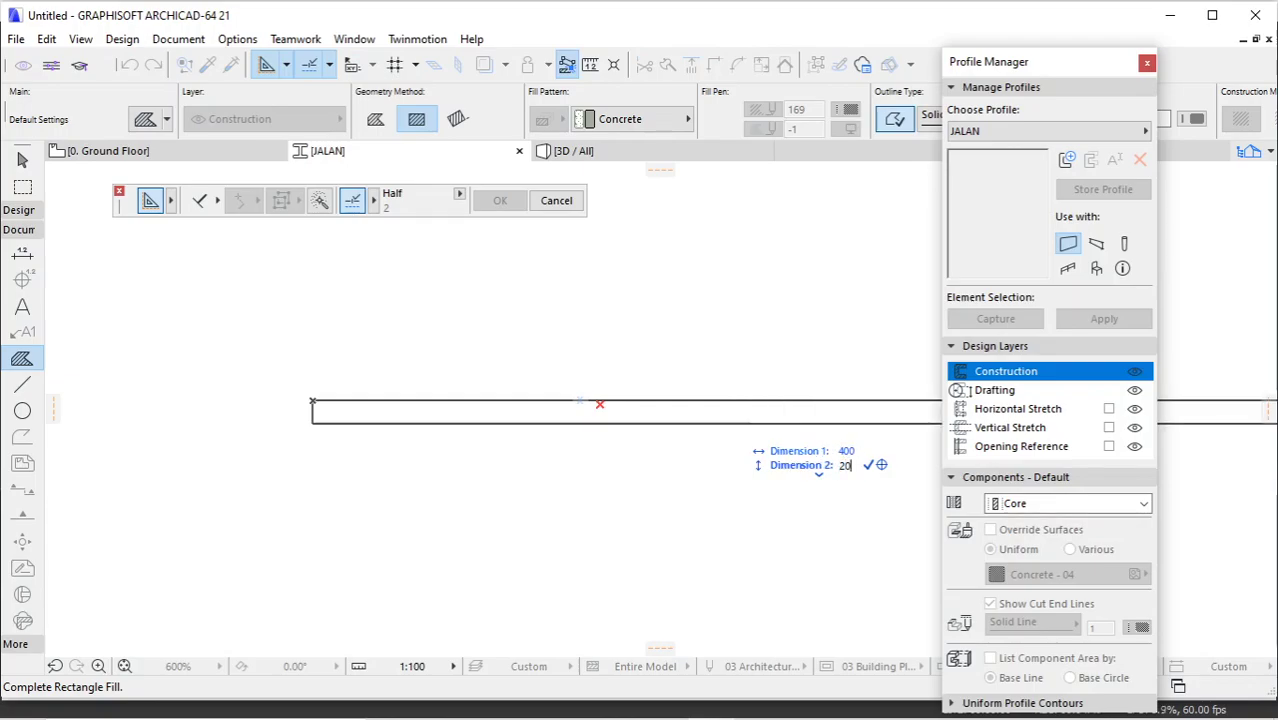
key("Return")
scroll(442, 391, "down", 6)
scroll(464, 337, "up", 3)
scroll(480, 358, "down", 2)
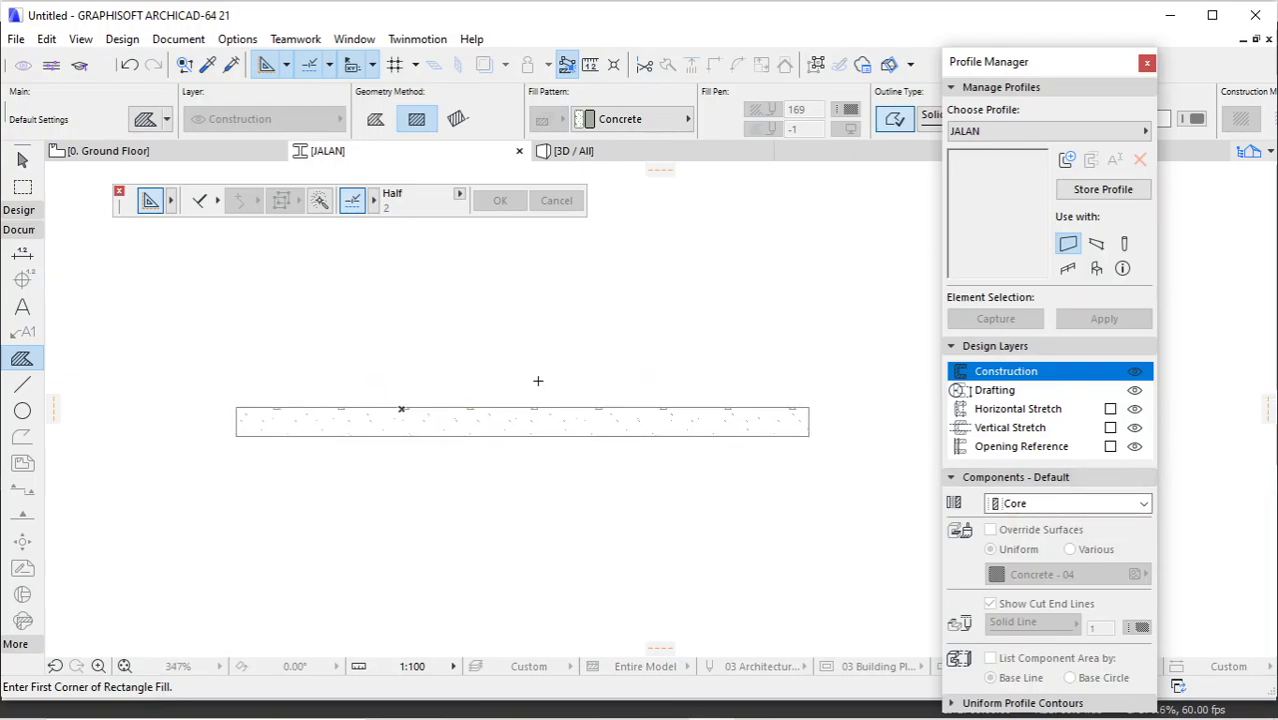
Step: Draw a 100 by 40 cm rectangular fill of EC-04 Brick - Finish from the concrete slab's lower right corner
left_click(780, 424)
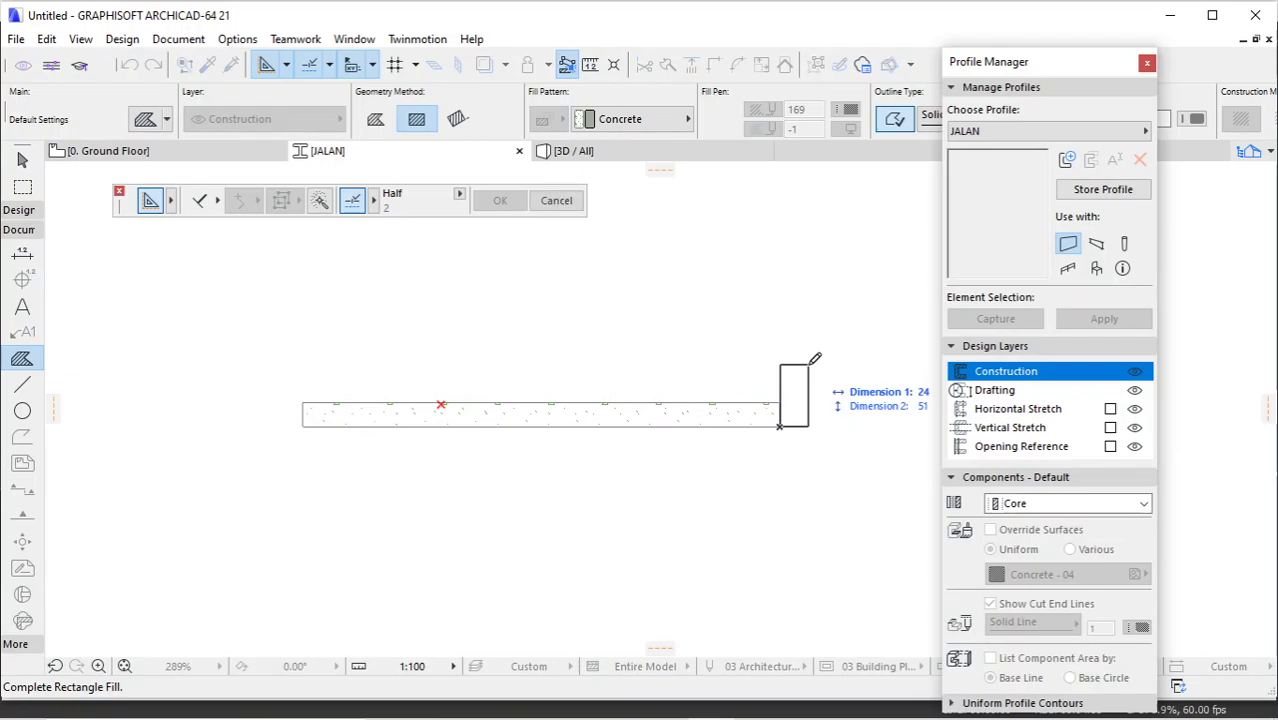
left_click(605, 130)
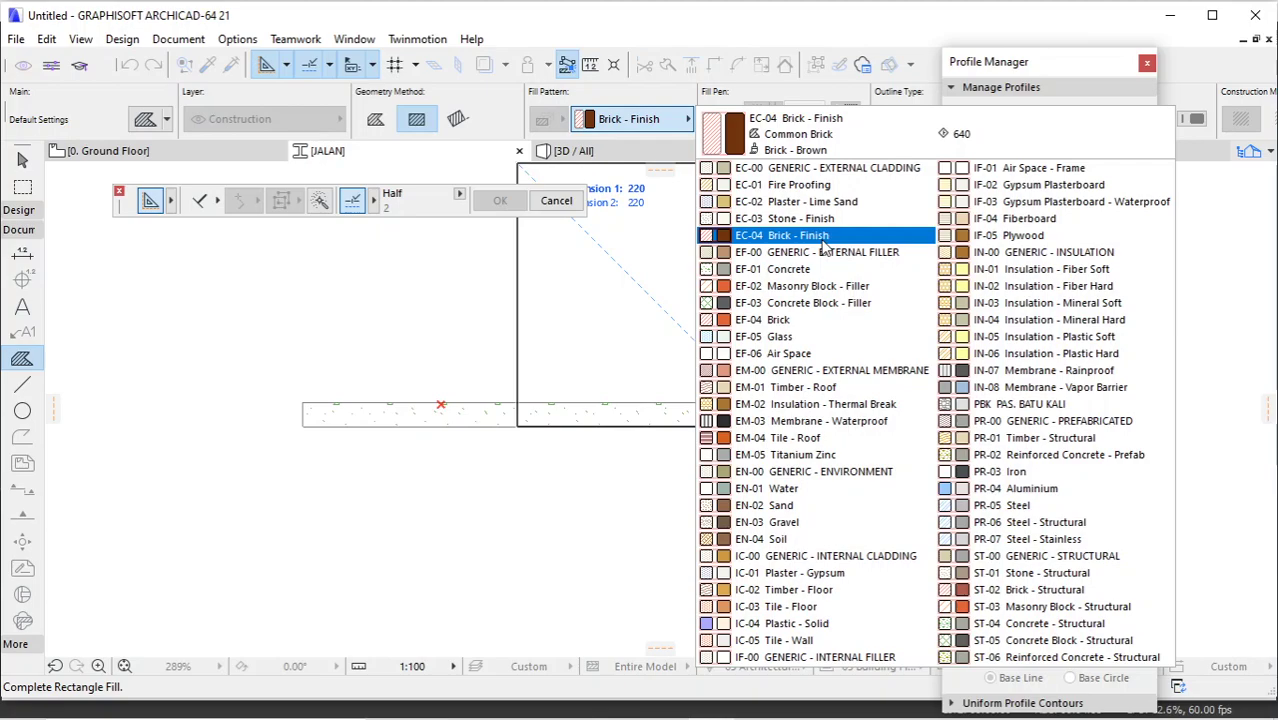
left_click(825, 247)
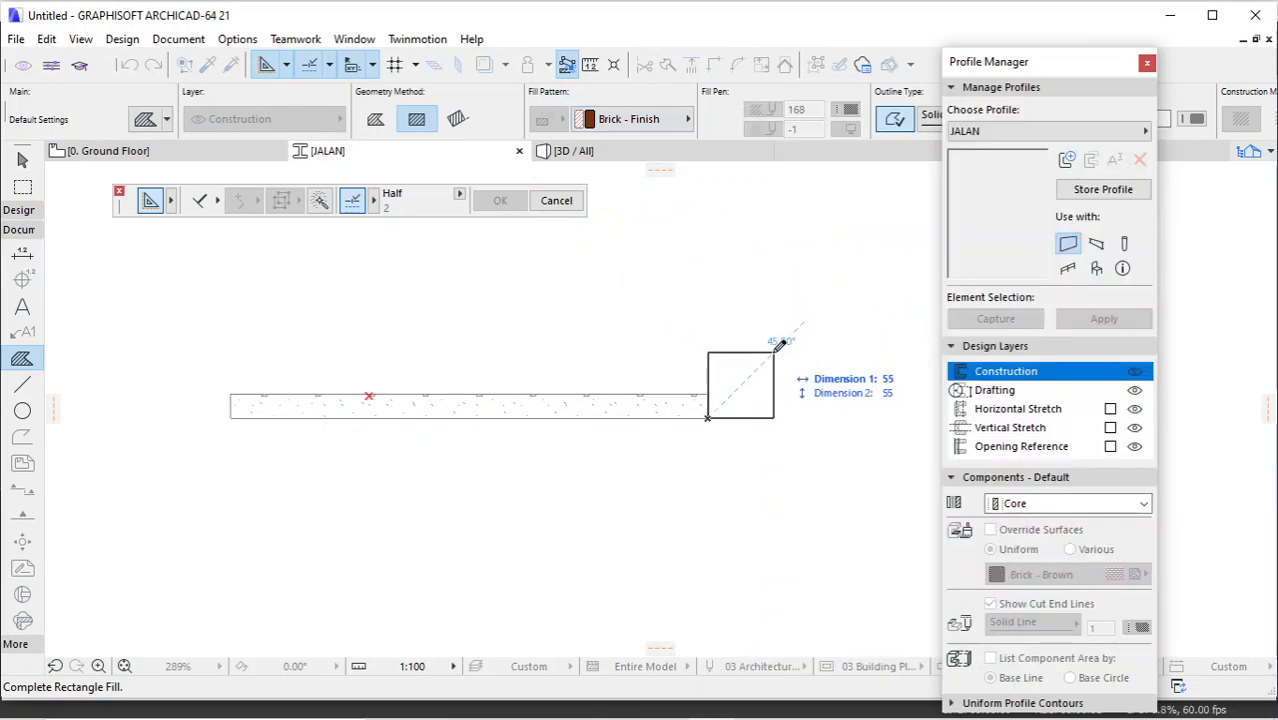
middle_click_drag(863, 343, 675, 356)
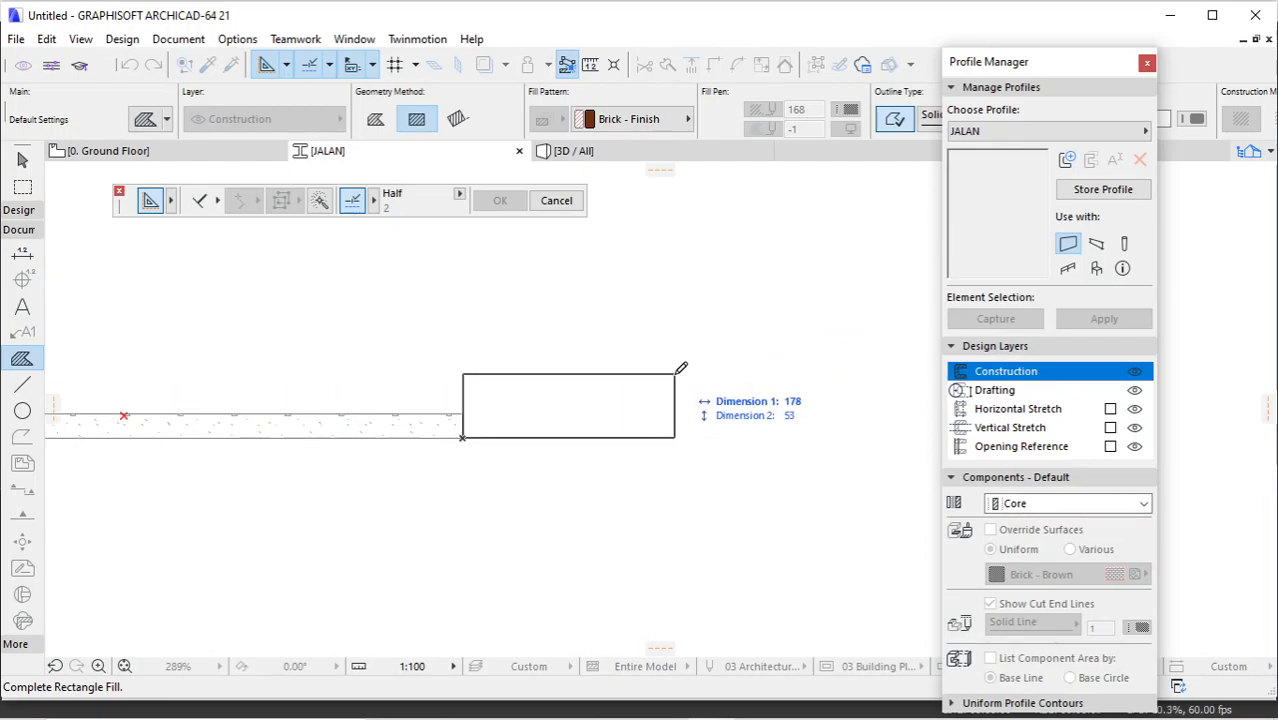
key("Tab")
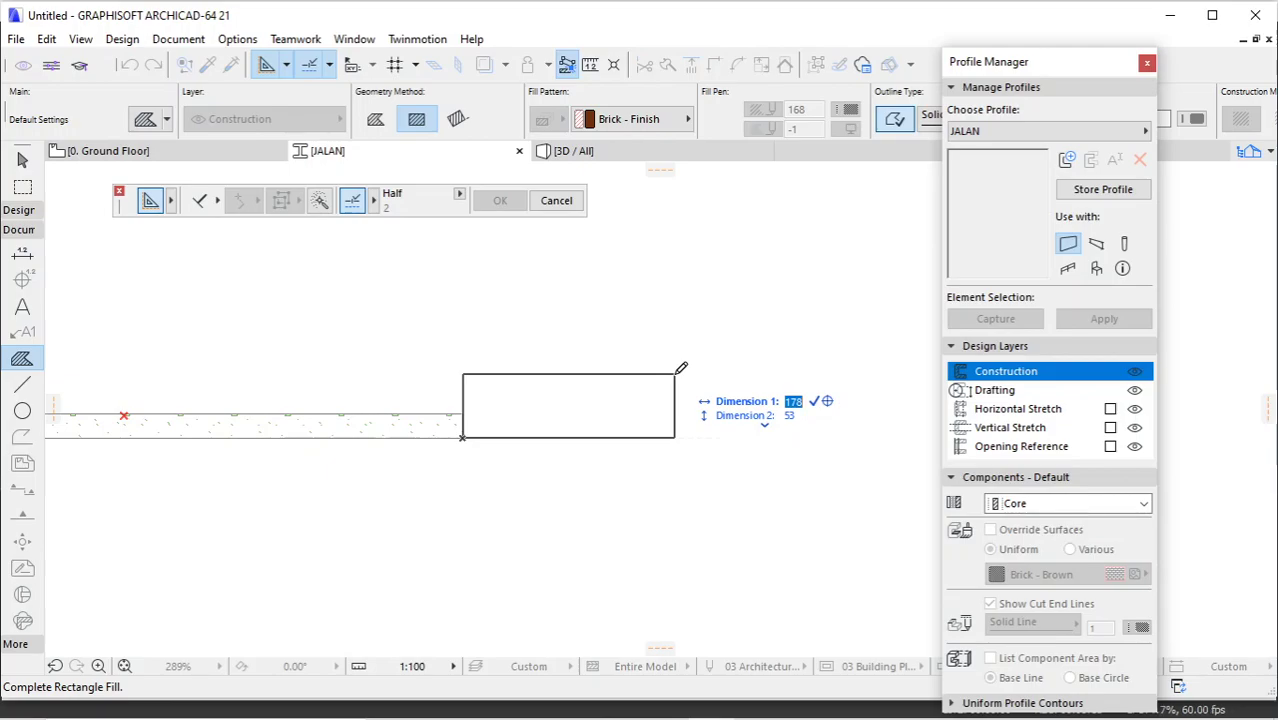
type("100")
key("Tab")
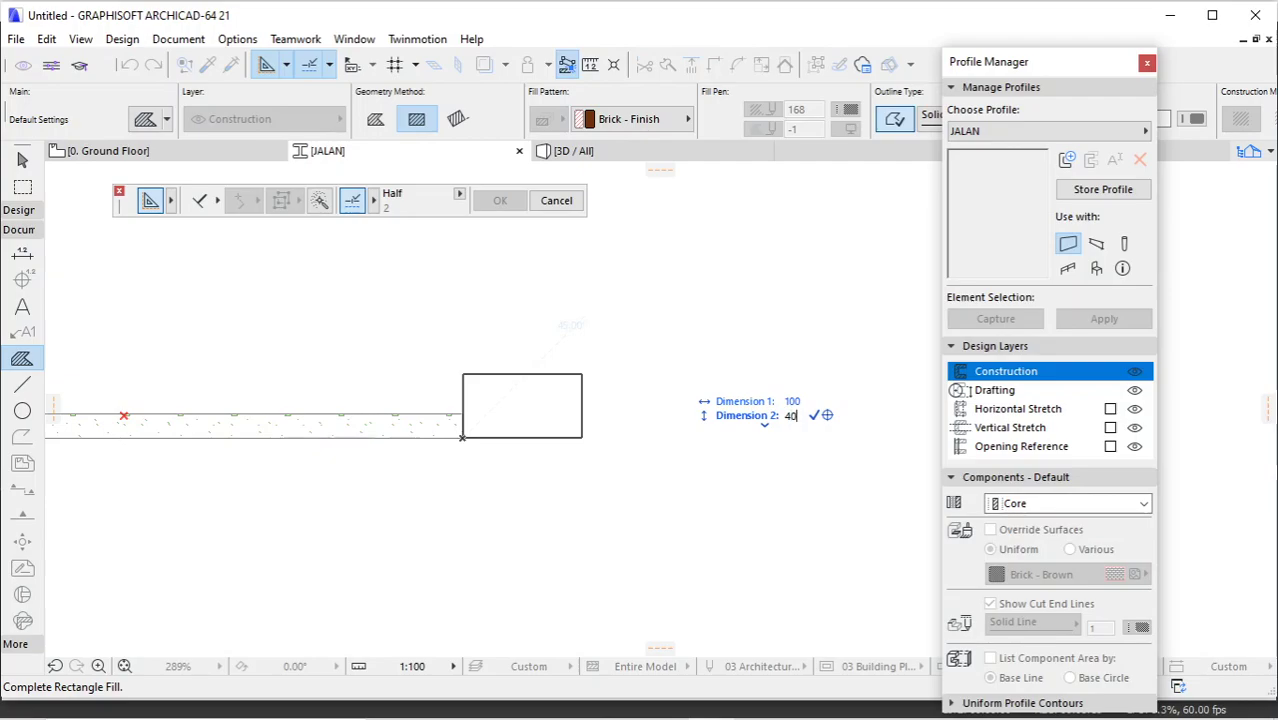
key("Return")
scroll(584, 385, "down", 2)
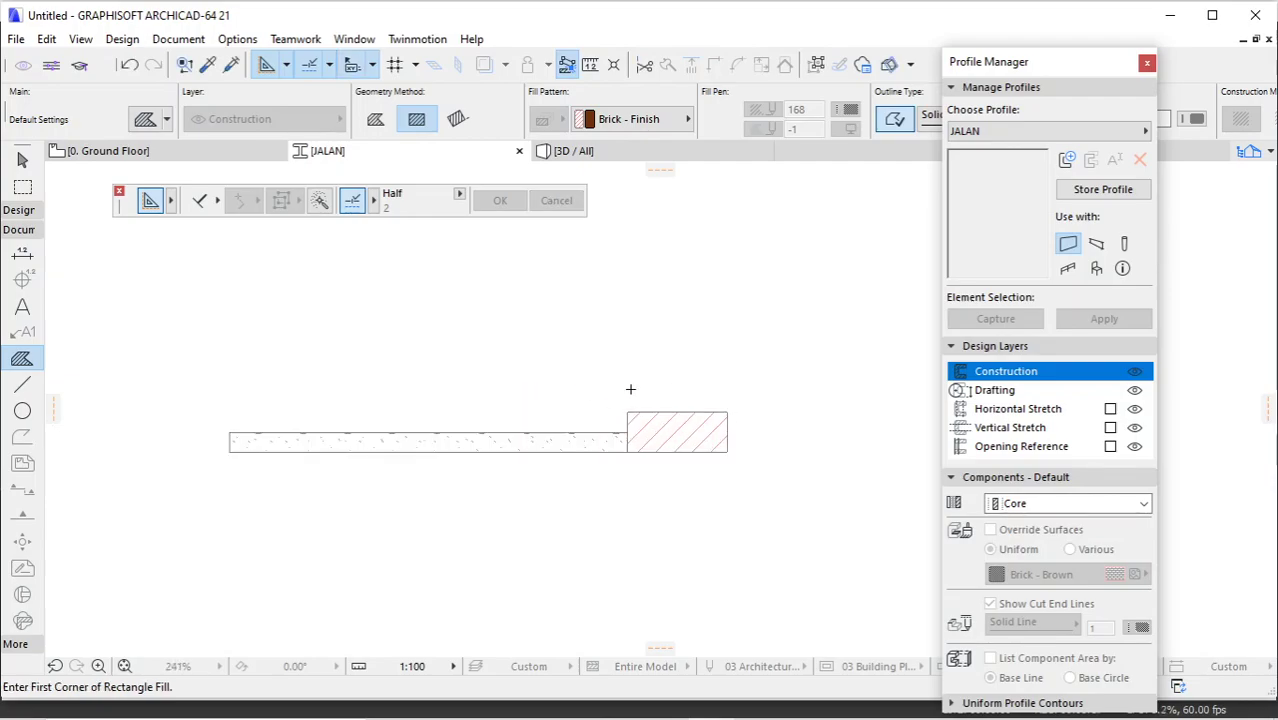
Step: Copy the brick fill to the opposite end of the concrete slab, aligning its lower right corner with the slab's lower left corner
key("Escape")
left_click(656, 436)
right_click(700, 276)
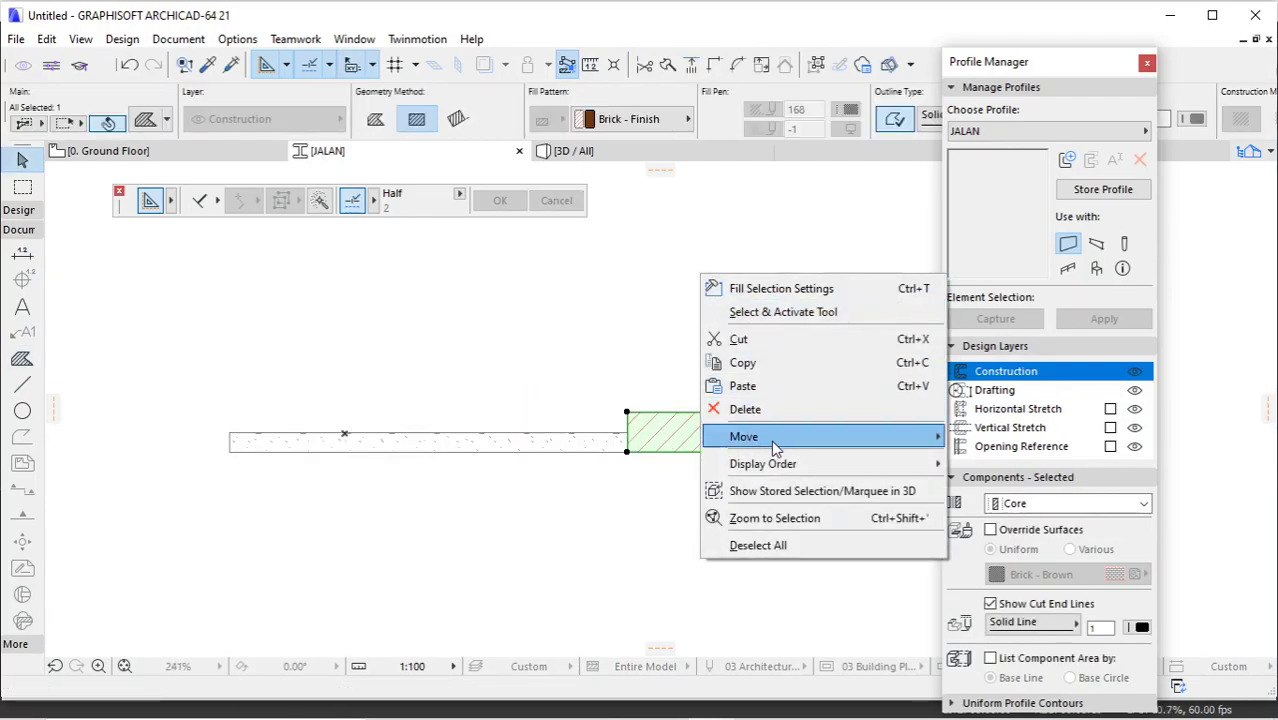
mouse_move(820, 436)
left_click(998, 511)
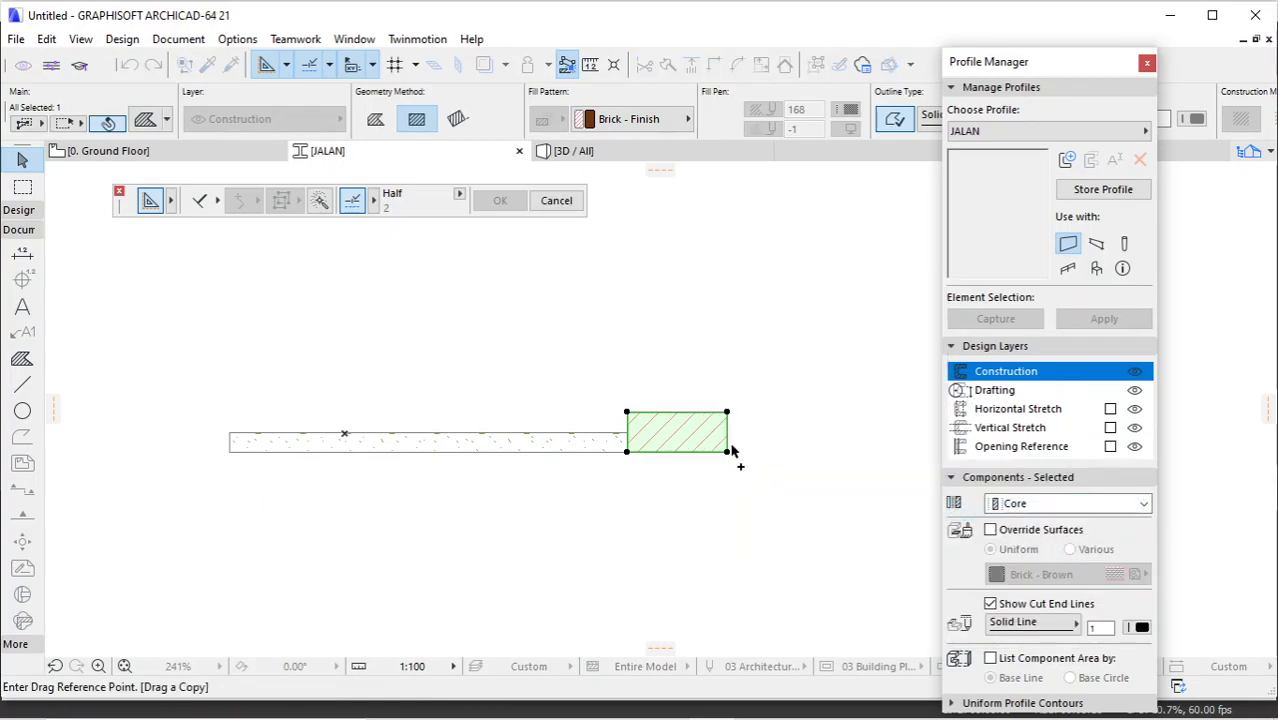
left_click(727, 453)
left_click(229, 452)
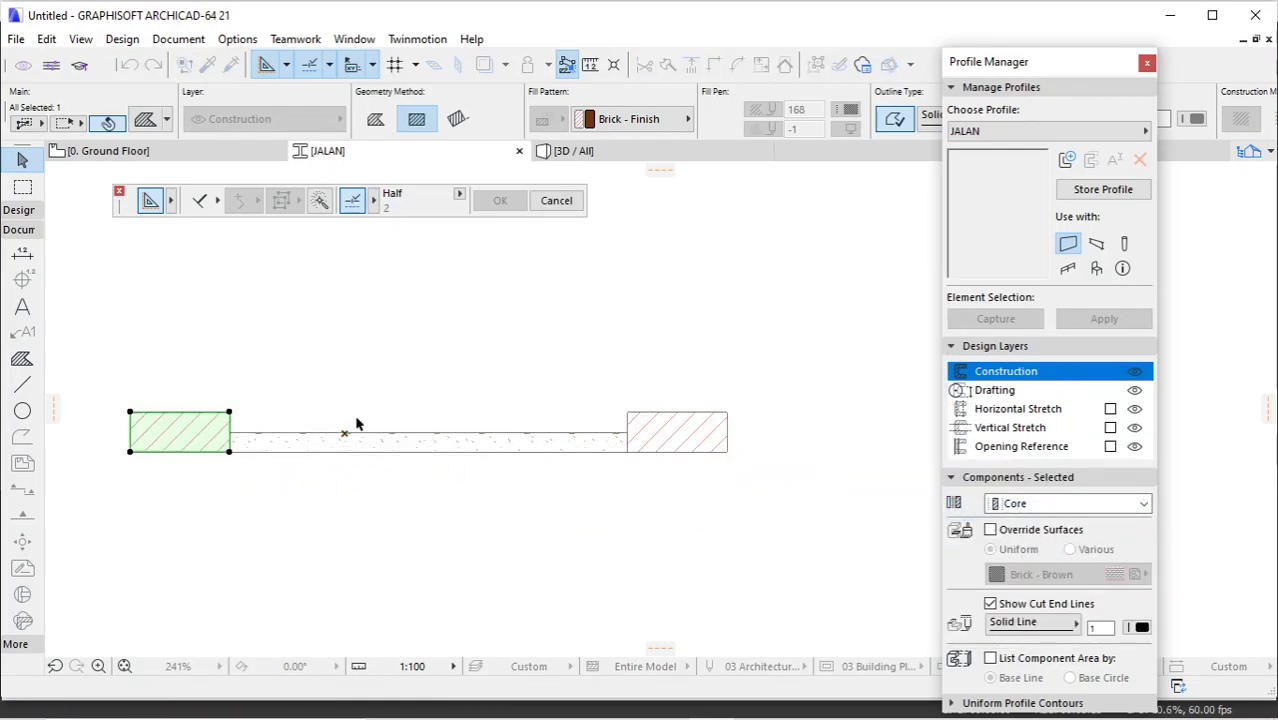
left_click(364, 399)
Step: Move all three fills together so the midpoint of the slab's bottom edge sits on the profile origin
left_click_drag(88, 350, 886, 546)
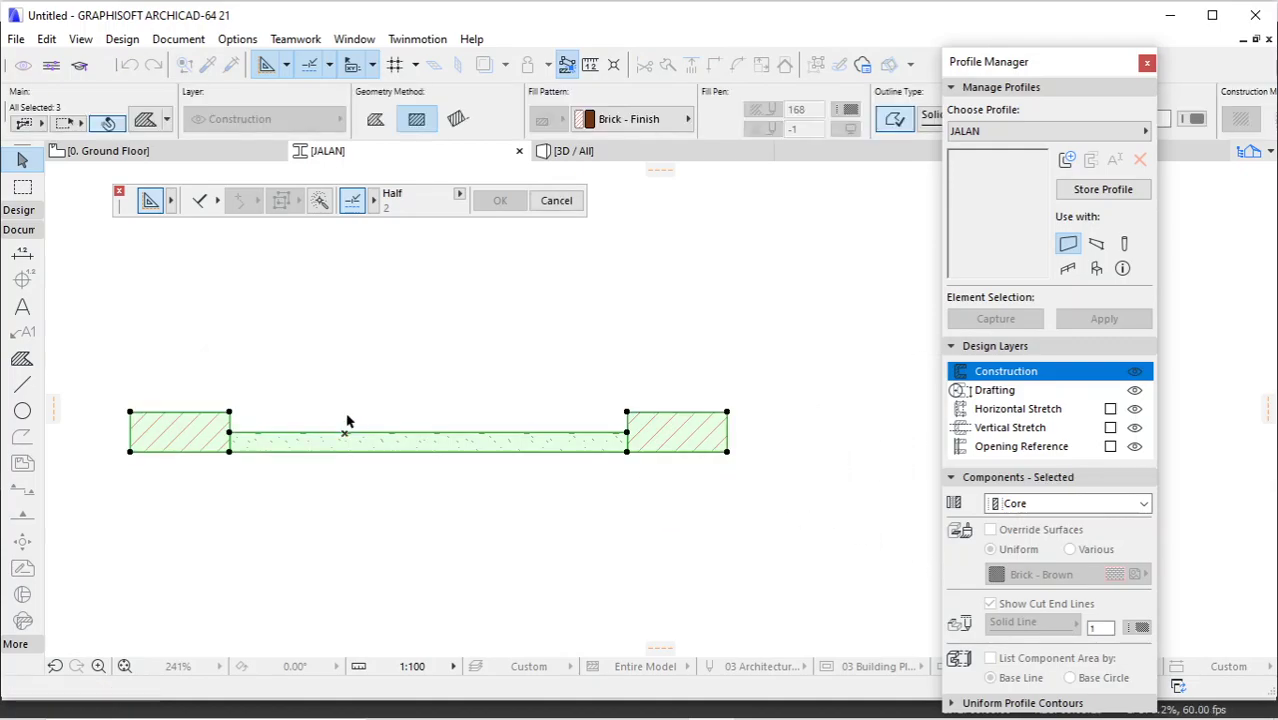
left_click(430, 437)
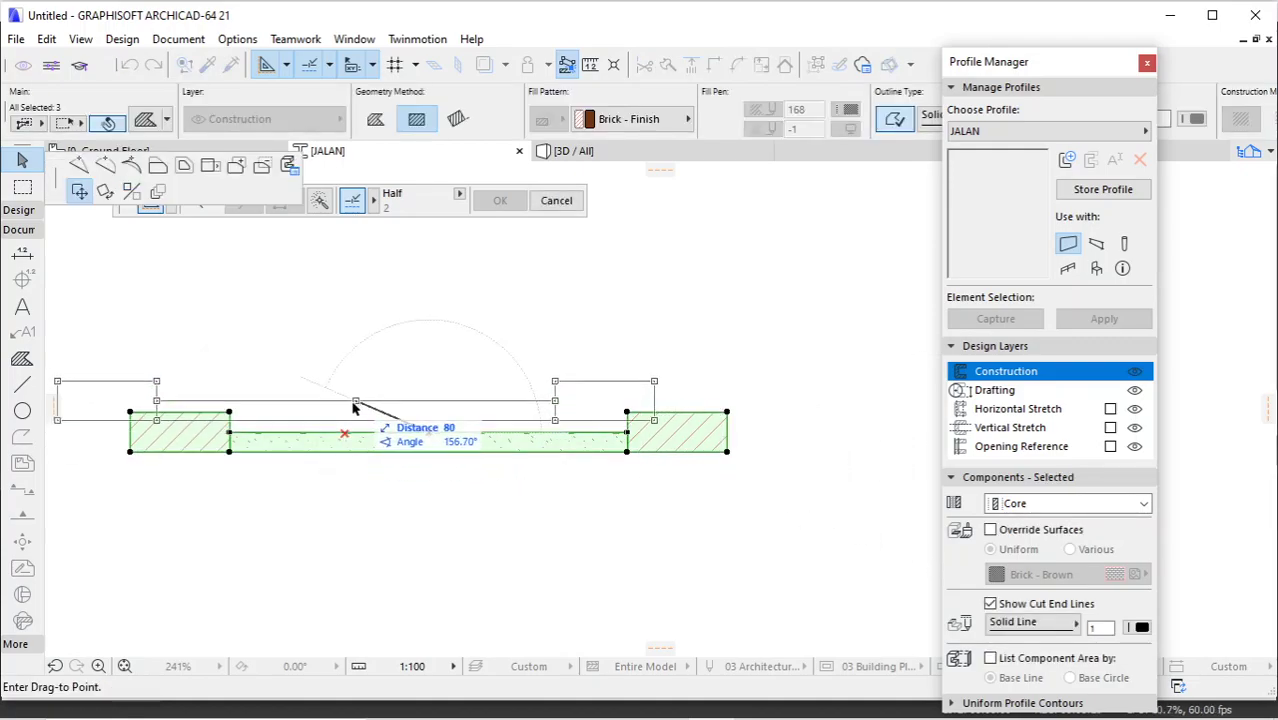
left_click(348, 438)
scroll(355, 440, "up", 3)
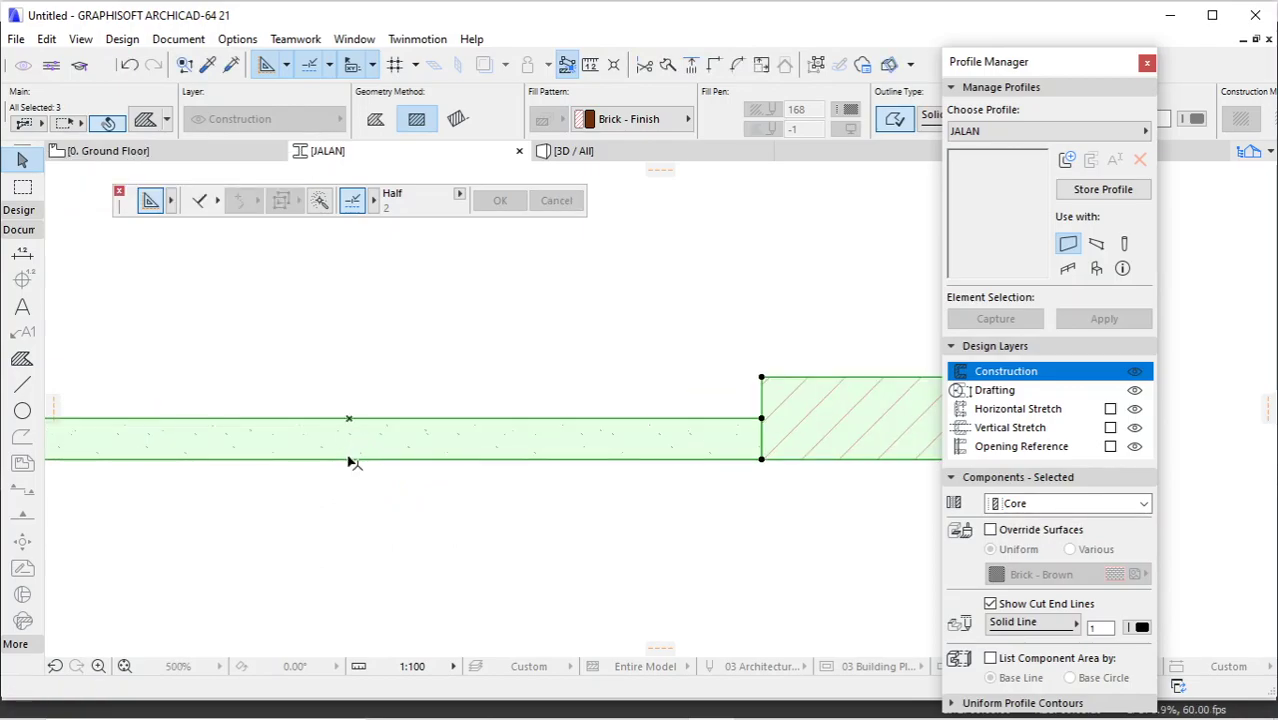
left_click(349, 463)
left_click(349, 419)
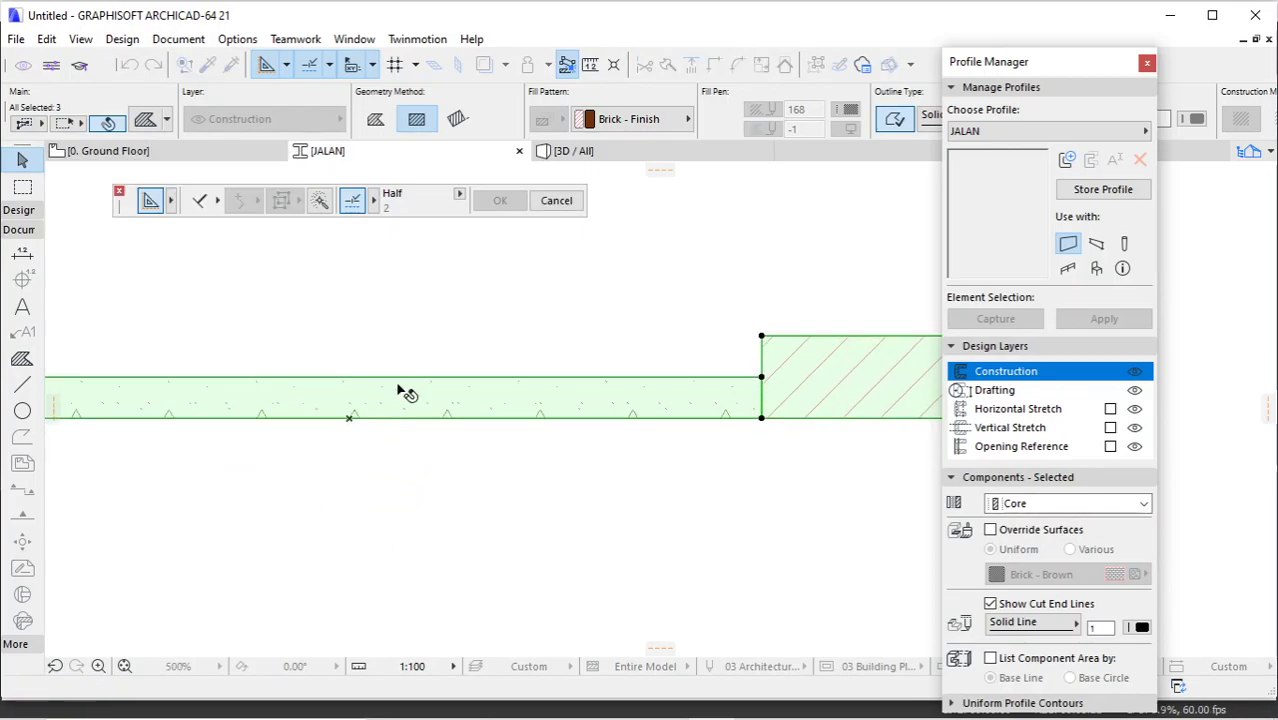
left_click(461, 364)
scroll(636, 453, "down", 3)
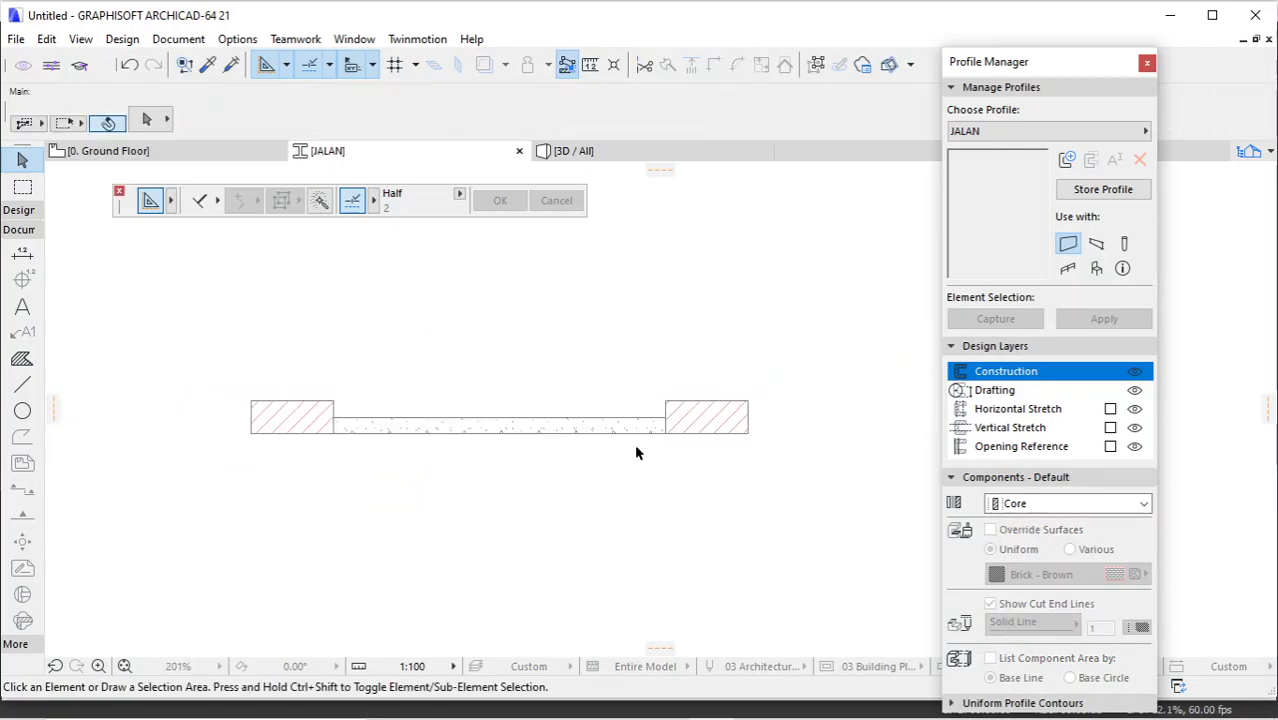
Step: Store the JALAN profile and close the Profile Manager to return to the ground floor plan
left_click(1096, 196)
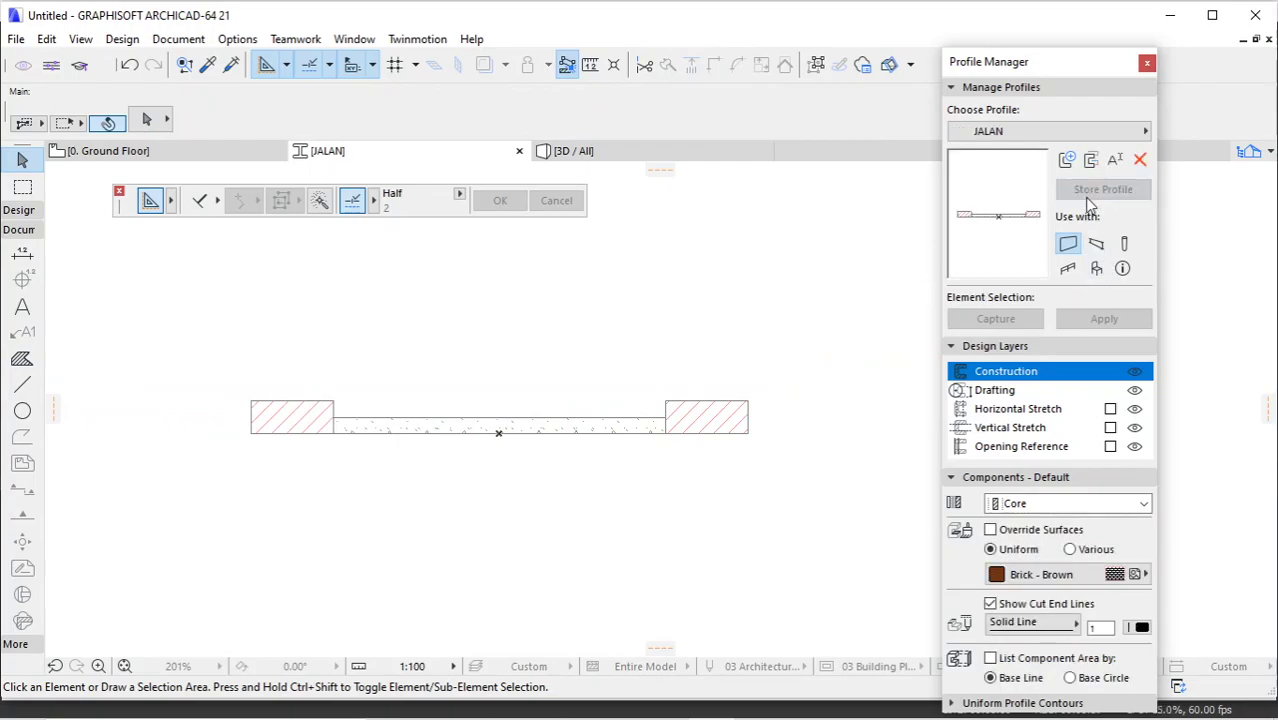
left_click(1147, 64)
scroll(625, 320, "down", 1)
middle_click_drag(625, 320, 511, 326)
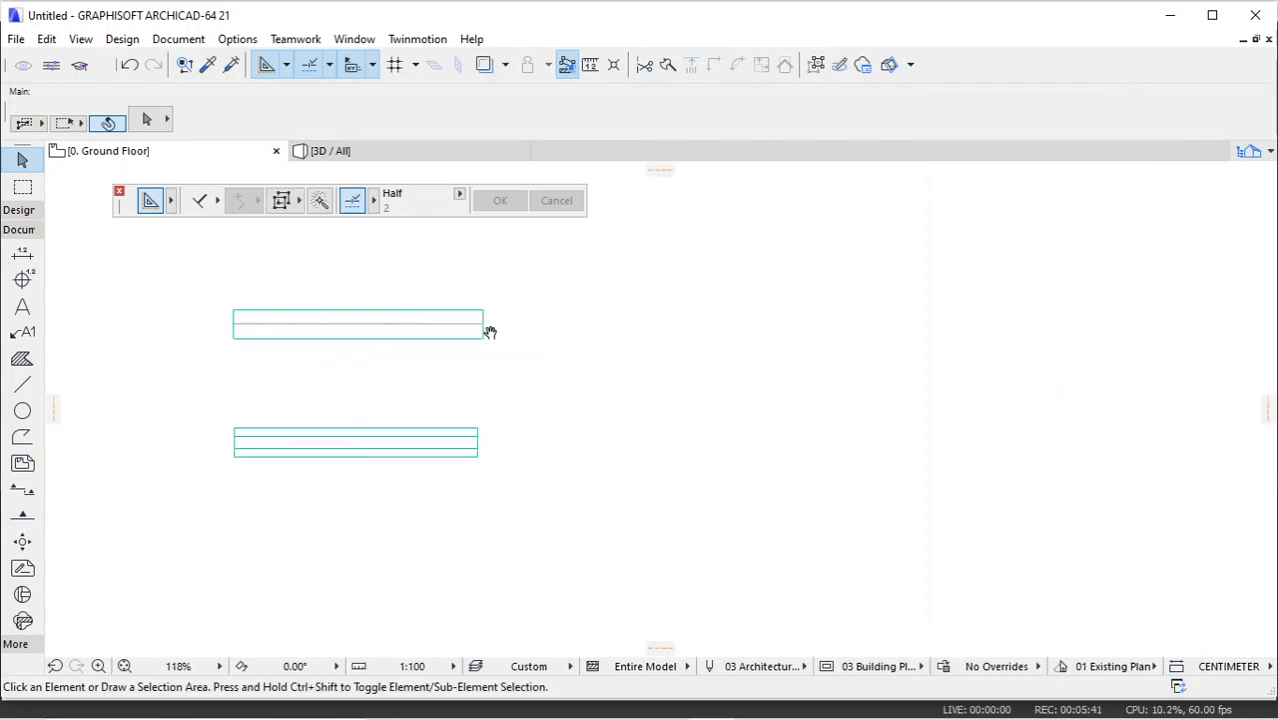
left_click(20, 384)
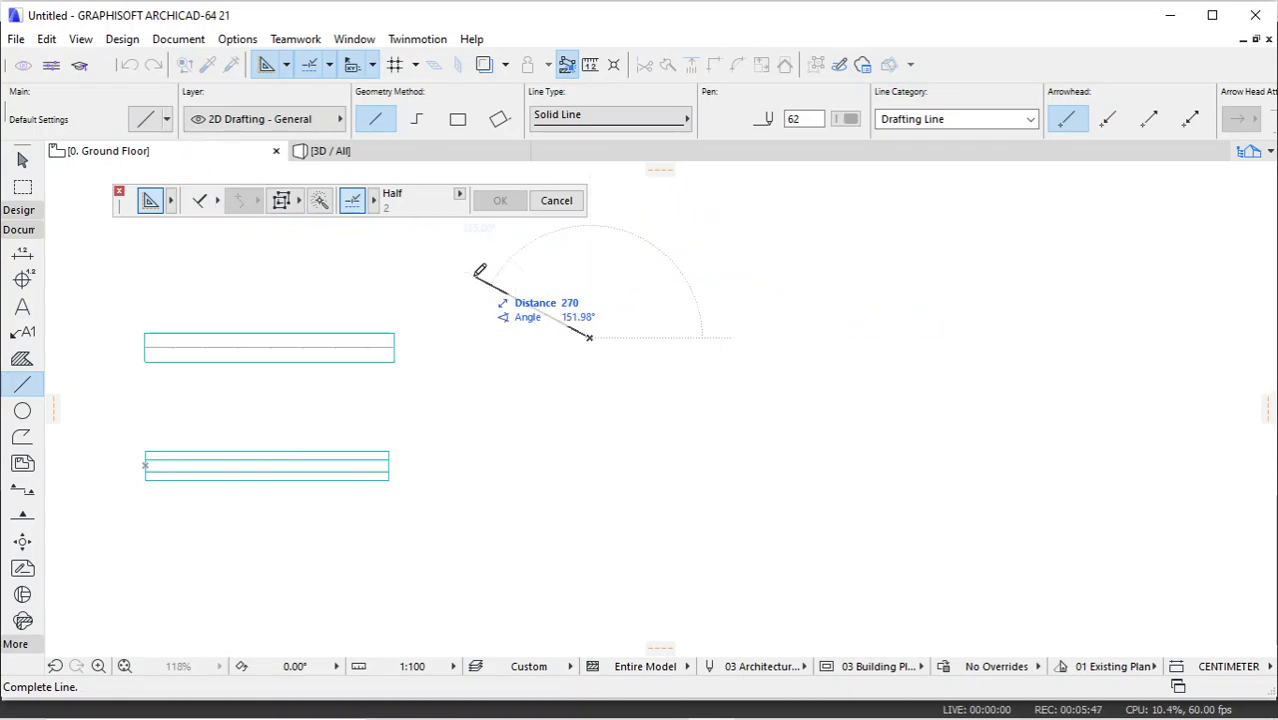
scroll(592, 324, "down", 1)
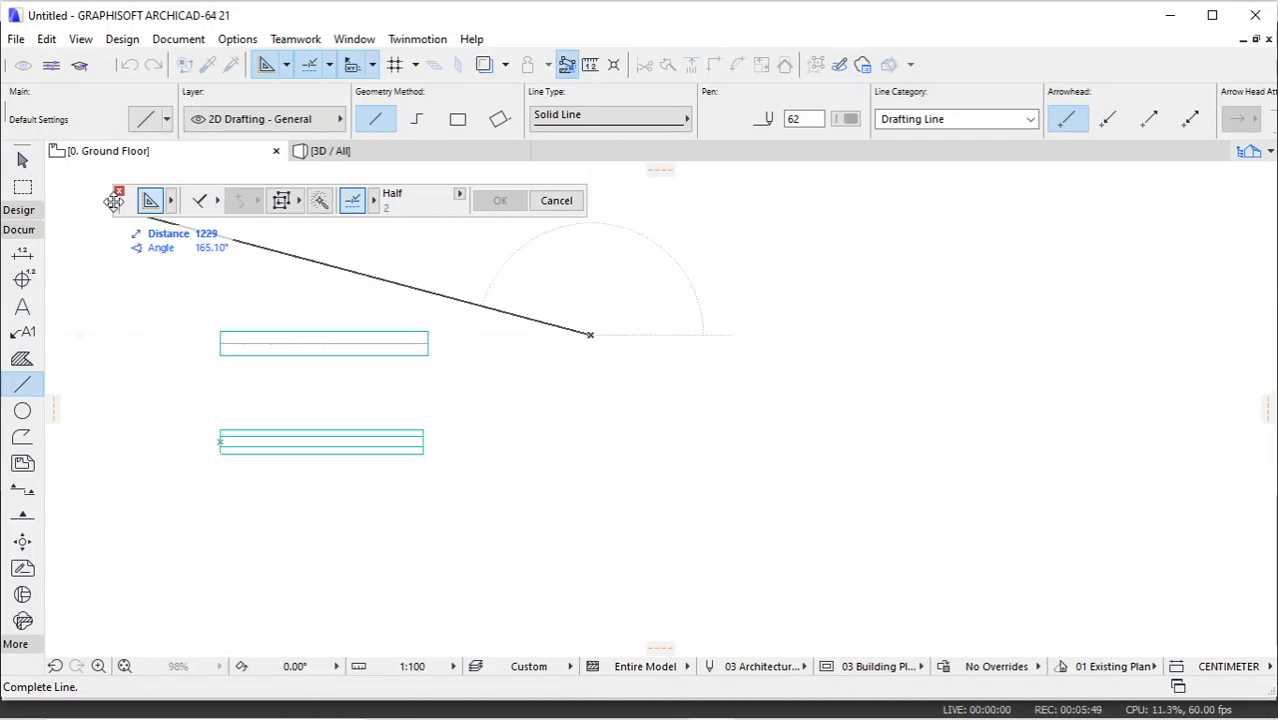
left_click(777, 257)
key("ctrl+z")
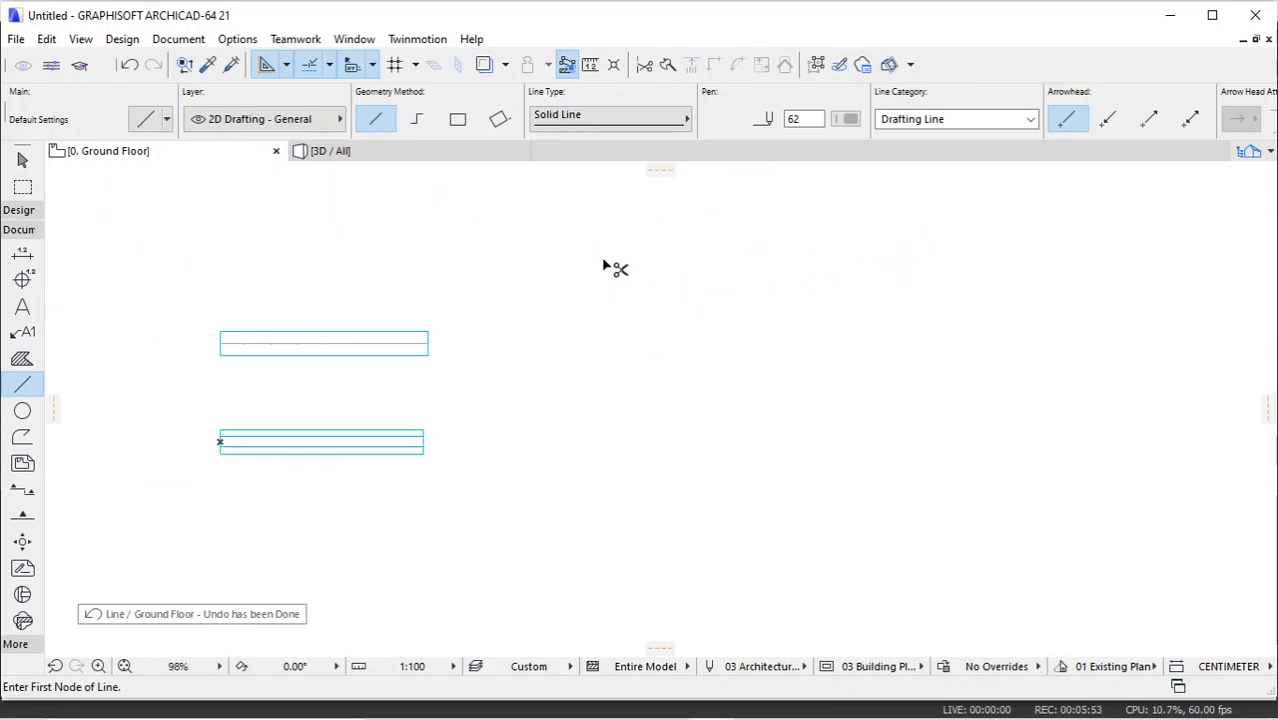
Step: Draw a polyline of two connected tangent-defined arcs on the ground floor plan, beside the existing beams, as the road path
left_click(417, 121)
left_click(569, 318)
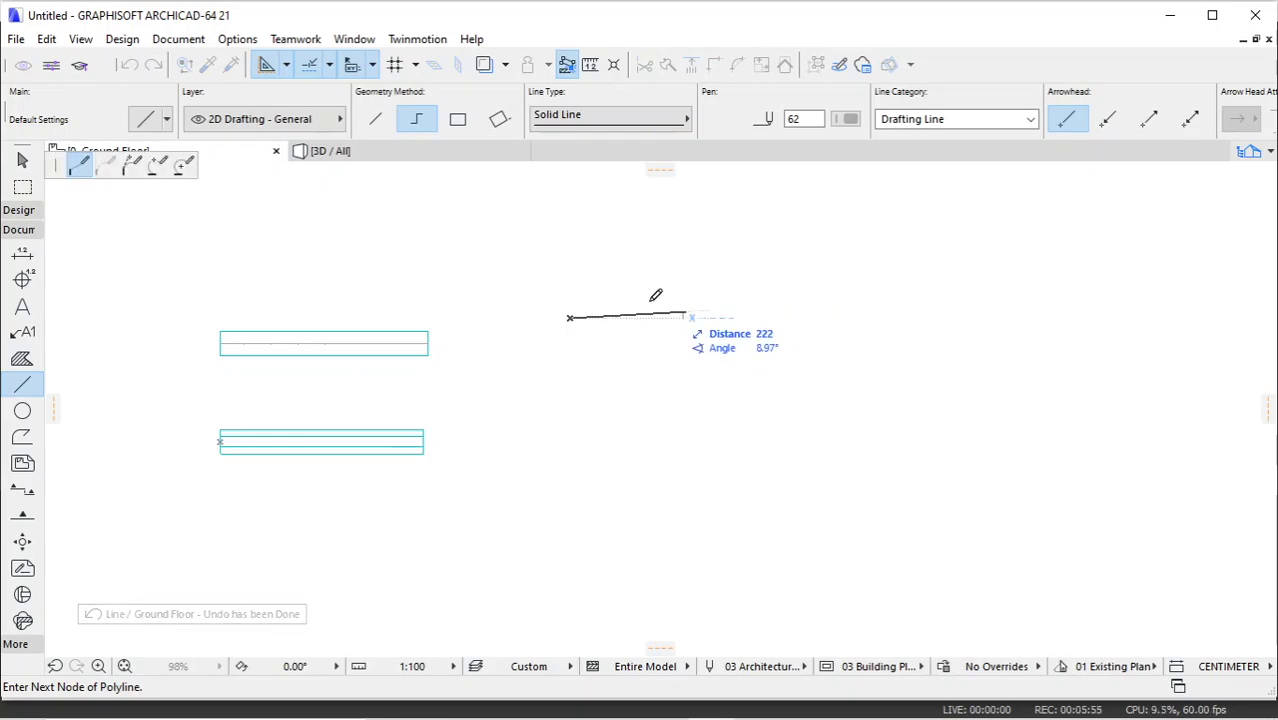
left_click(133, 165)
left_click(763, 243)
left_click(903, 247)
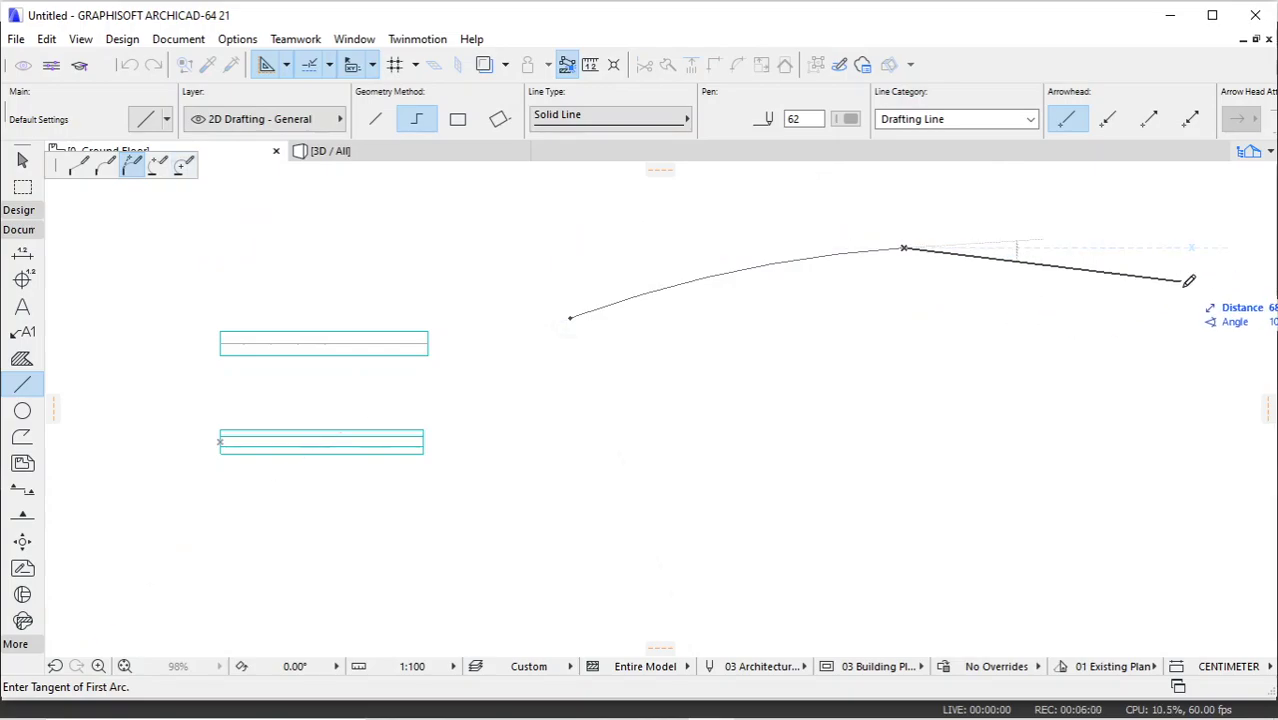
left_click(1200, 316)
left_click(1229, 483)
right_click(1190, 332)
left_click(1085, 457)
middle_click_drag(1130, 412, 875, 446)
scroll(639, 297, "up", 2)
key("Escape")
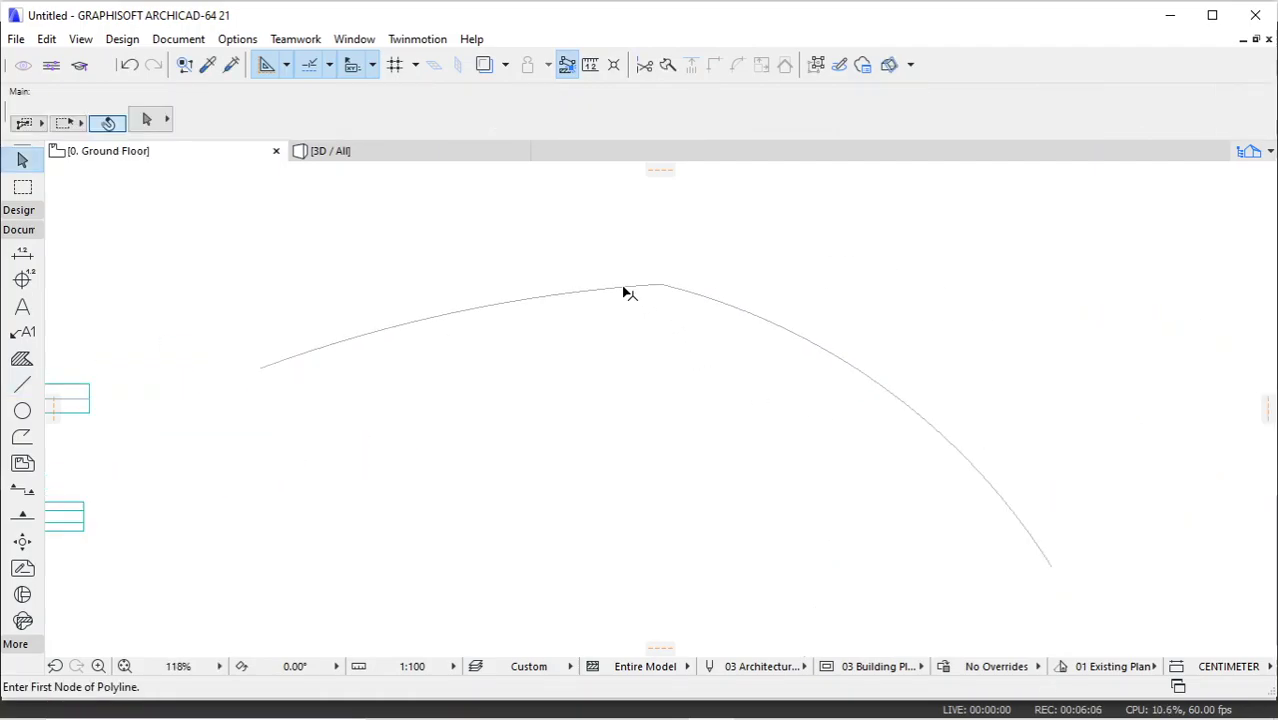
Step: Show the Control Box palette
left_click(354, 39)
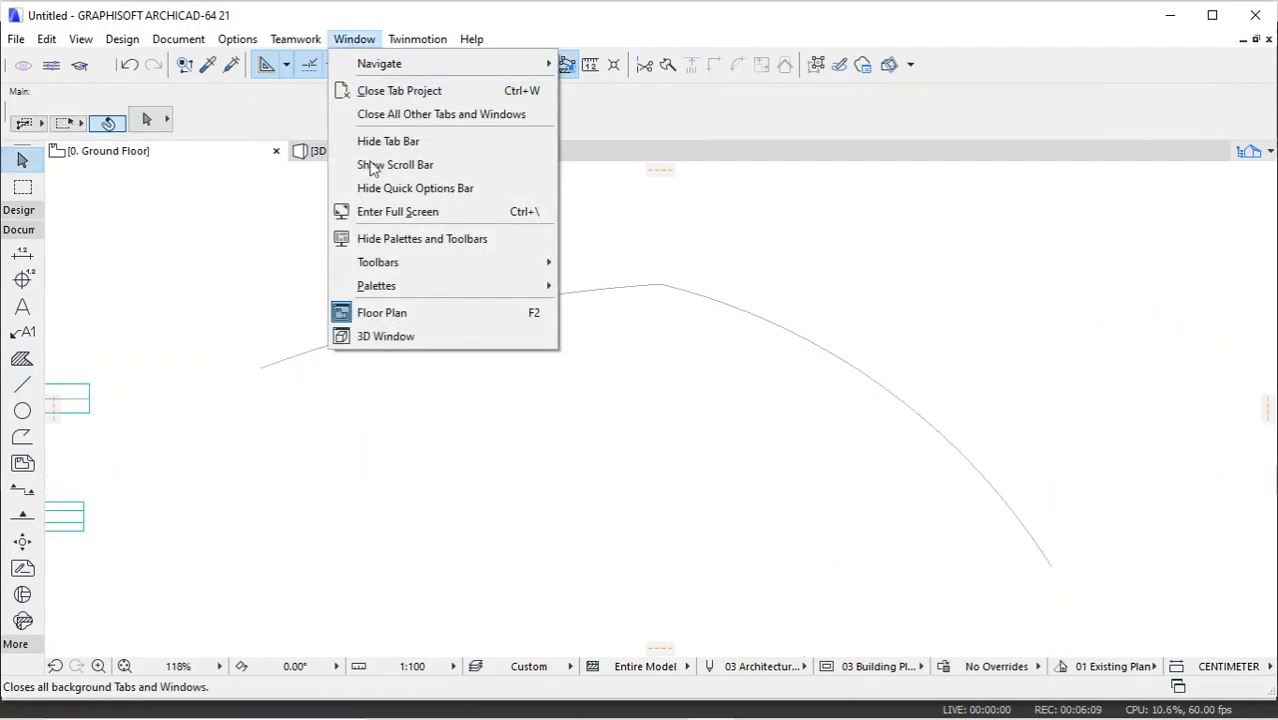
mouse_move(450, 286)
scroll(620, 700, "down", 1)
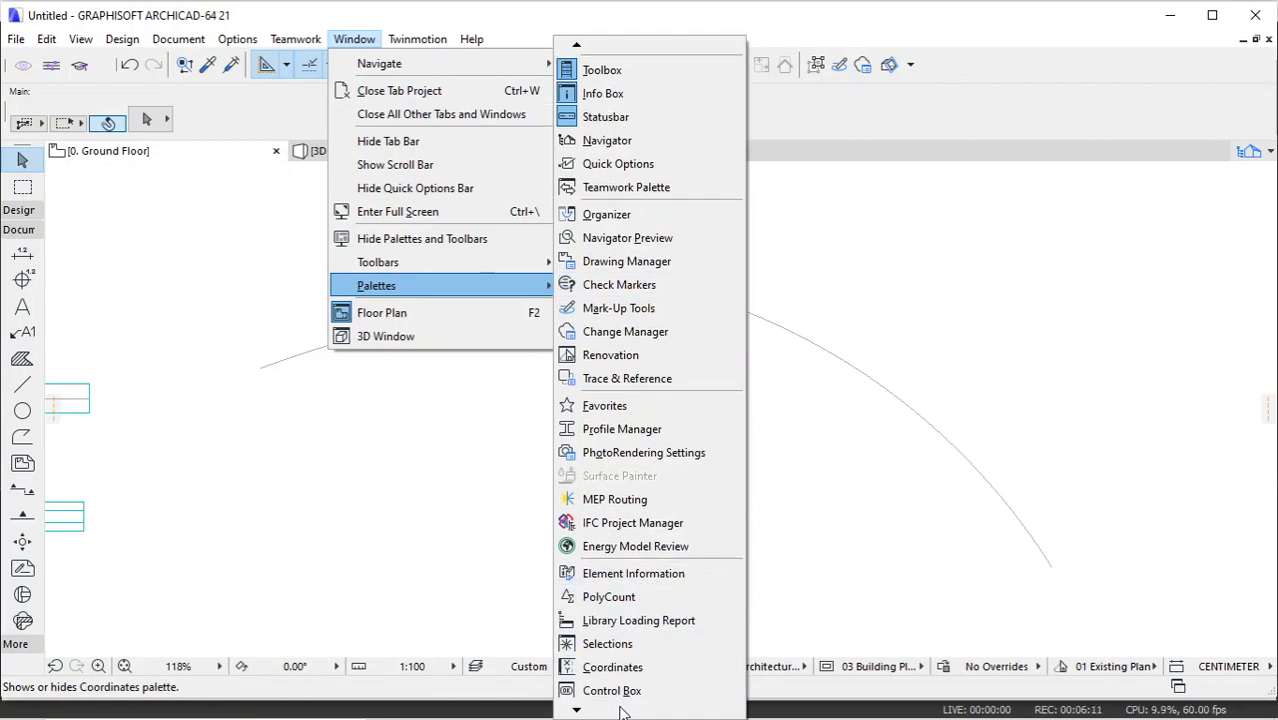
left_click(618, 691)
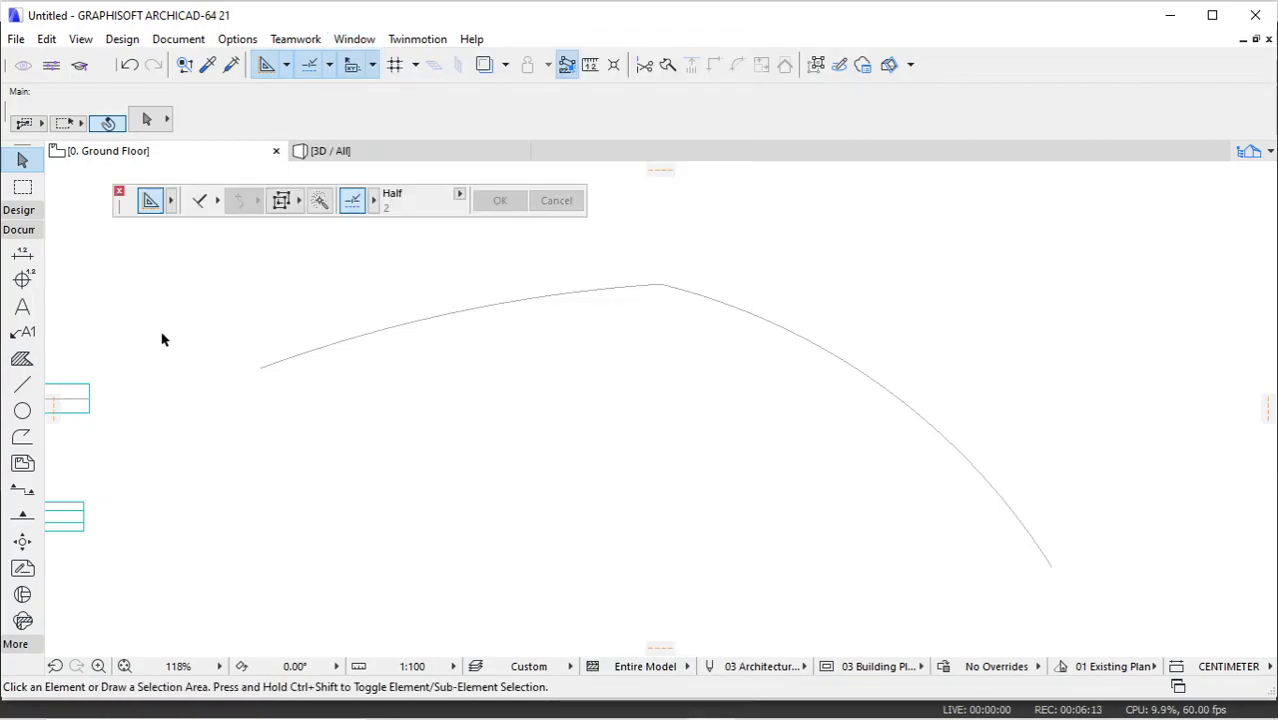
Step: Check the Beam tool's profile list for the JALAN profile
scroll(540, 280, "down", 2)
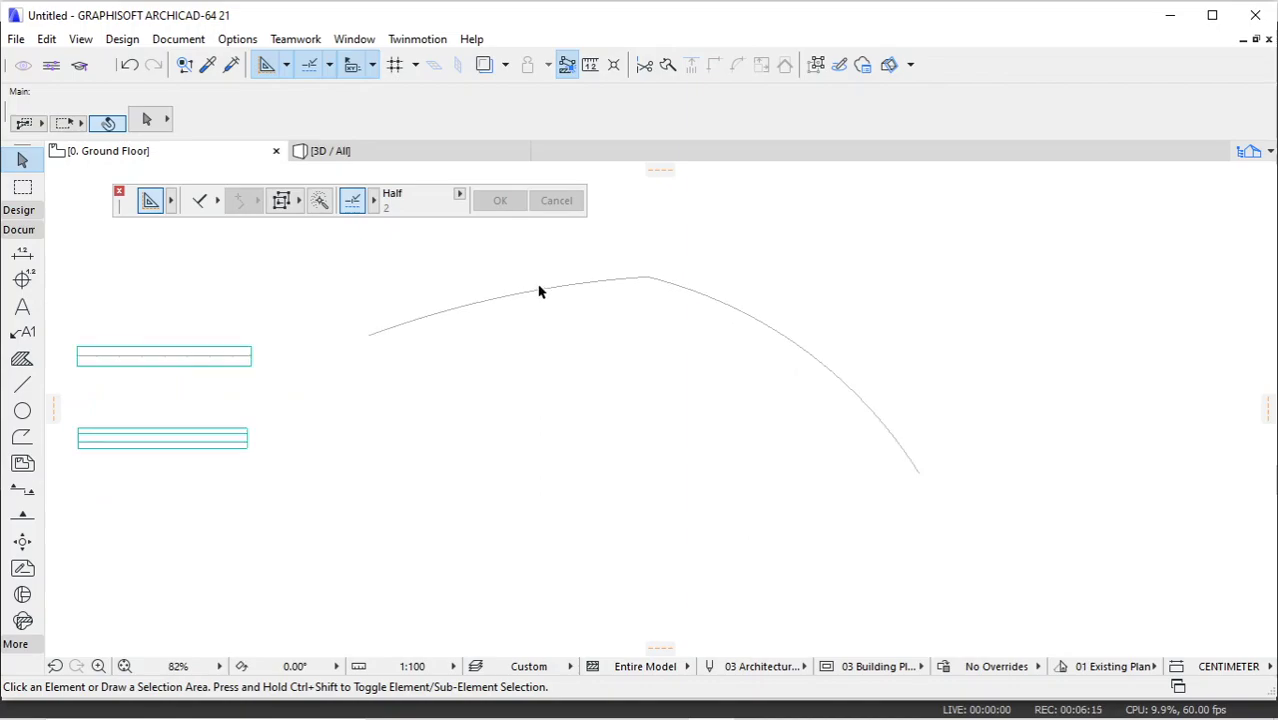
scroll(542, 289, "up", 1)
middle_click_drag(565, 295, 559, 320)
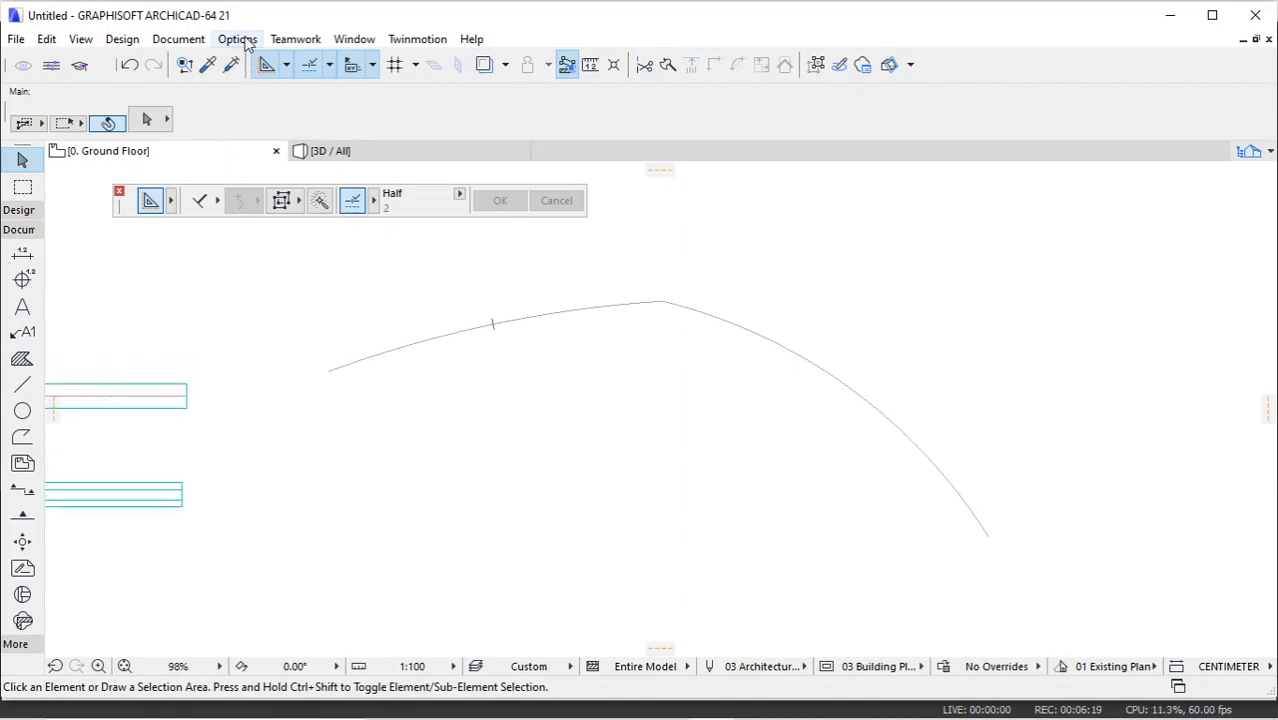
left_click(20, 210)
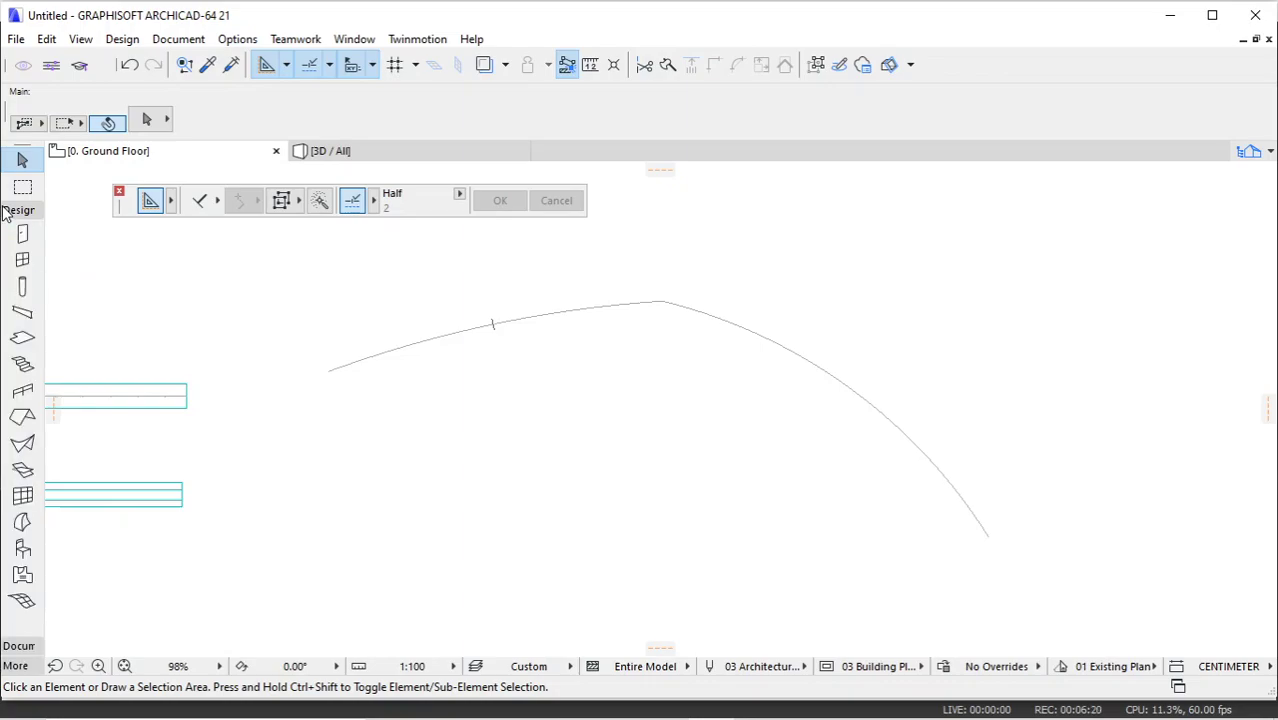
left_click(22, 312)
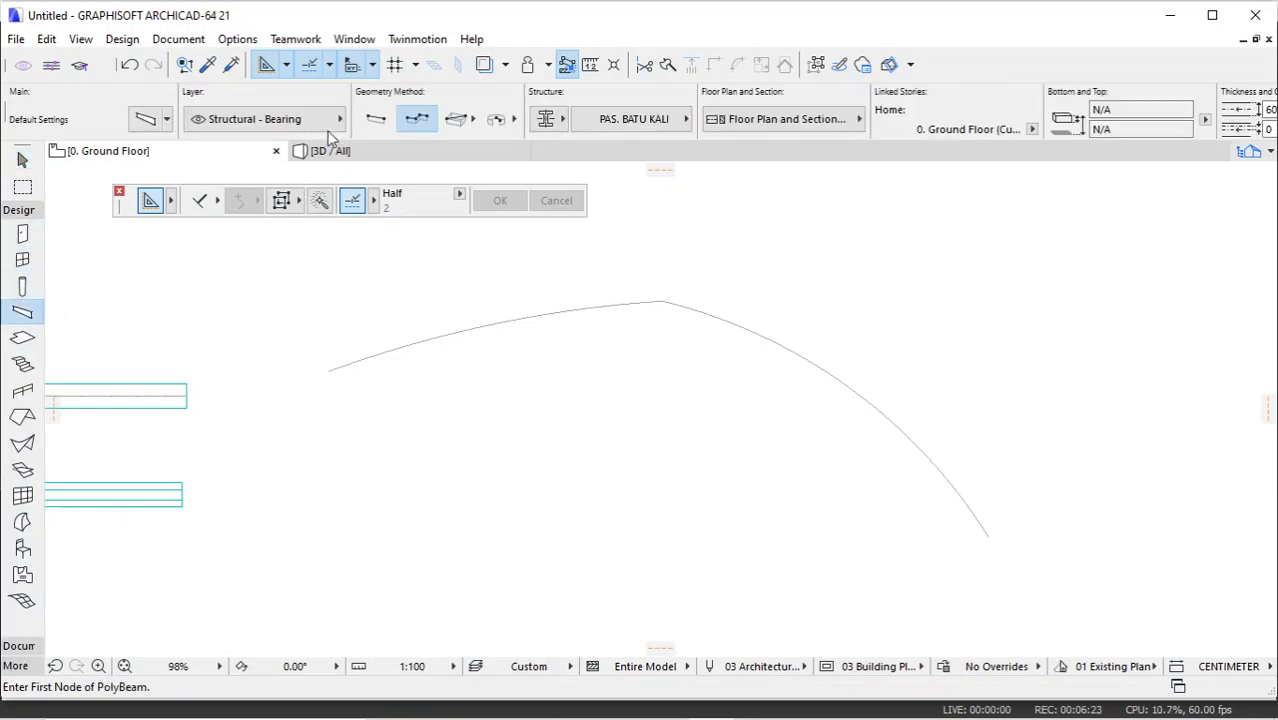
left_click(629, 125)
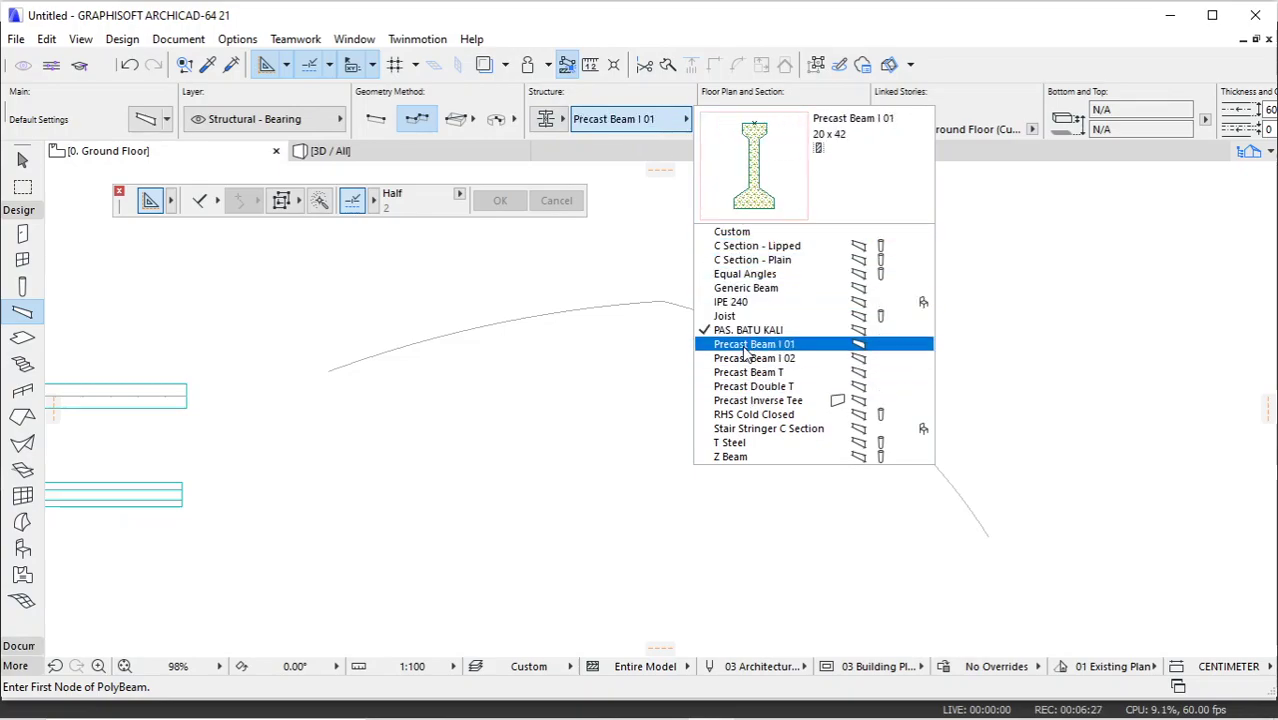
left_click(399, 308)
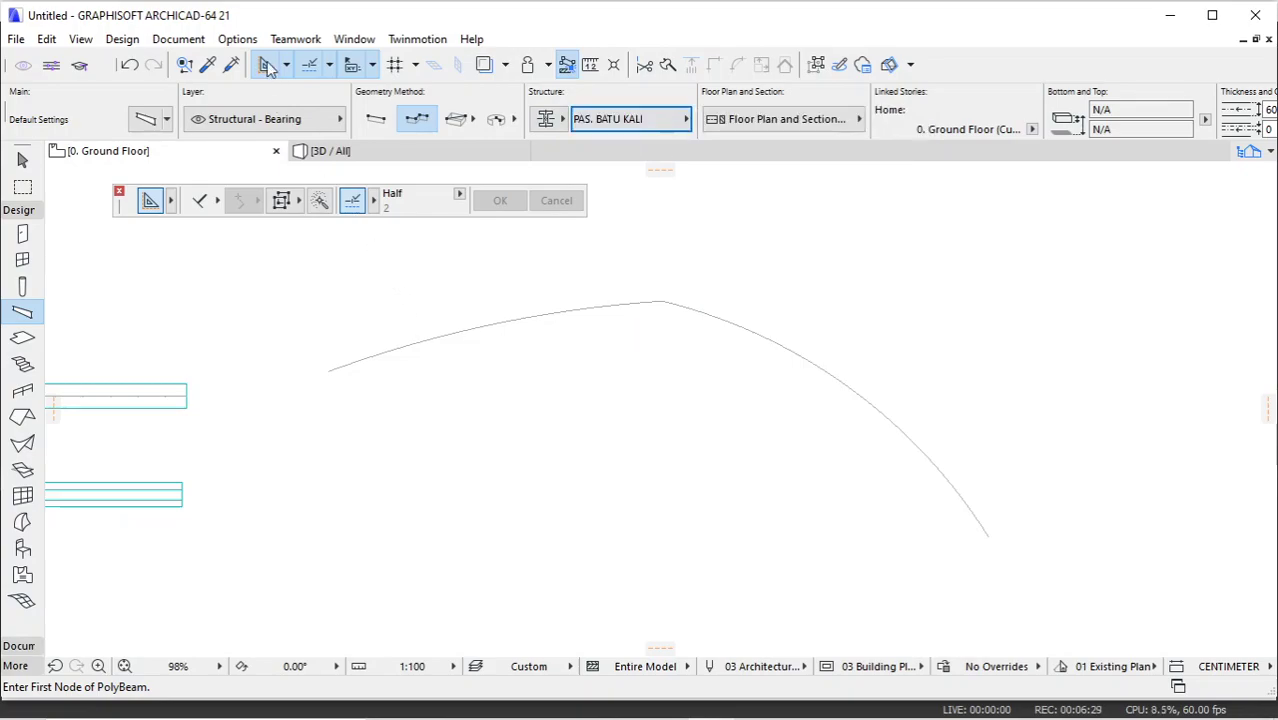
Step: Make the JALAN profile available for beams instead of walls in the Profile Manager, store it and close the editor
left_click(237, 39)
mouse_move(252, 145)
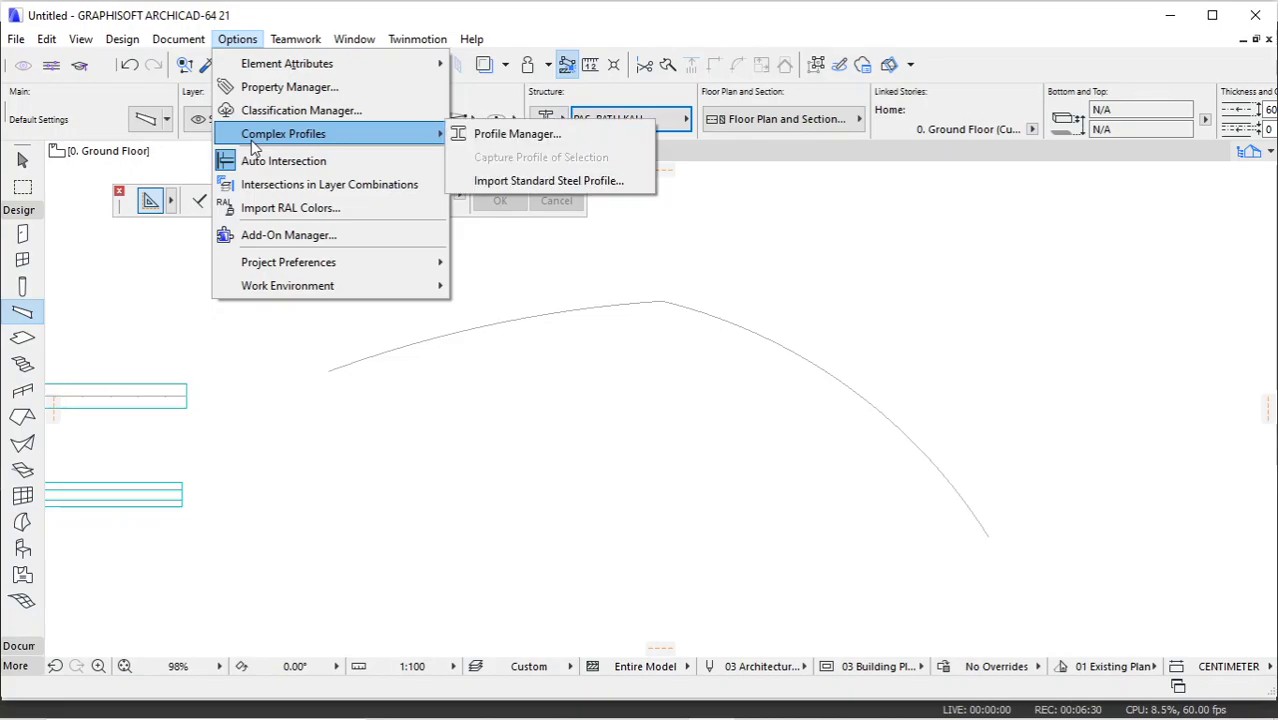
left_click(515, 133)
key("p")
key("j")
key("Return")
left_click(1100, 191)
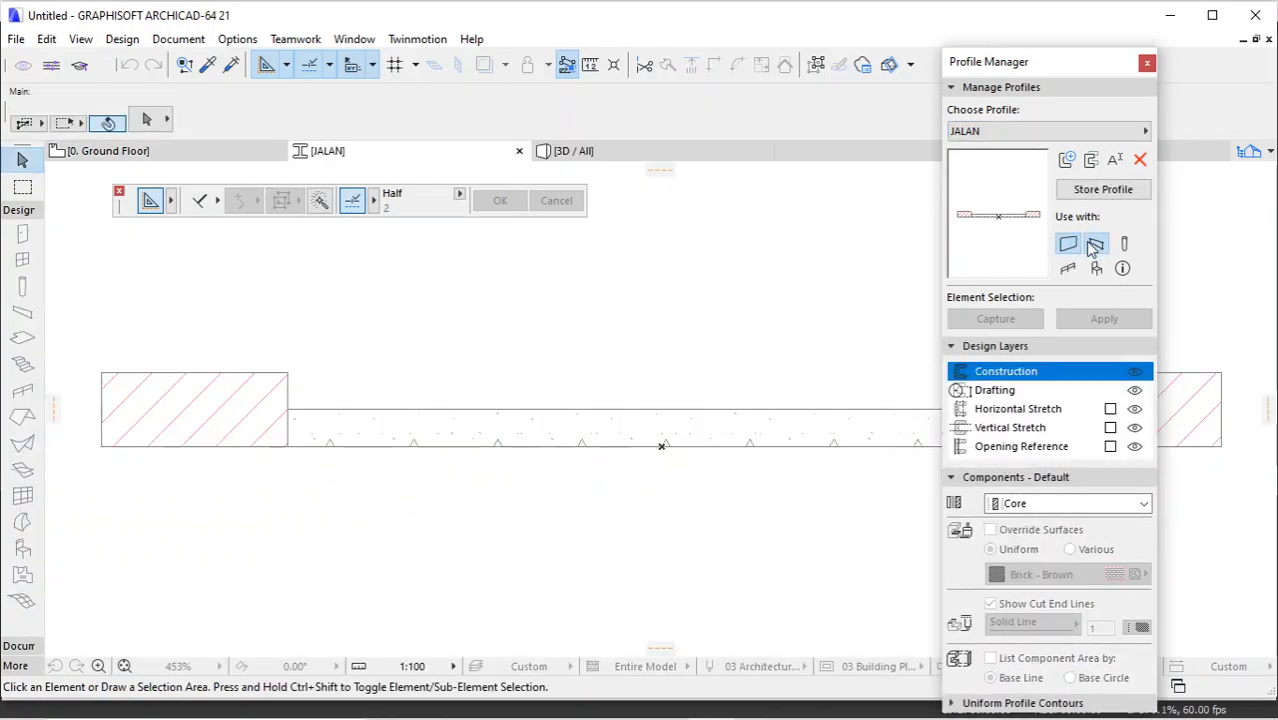
left_click(1095, 245)
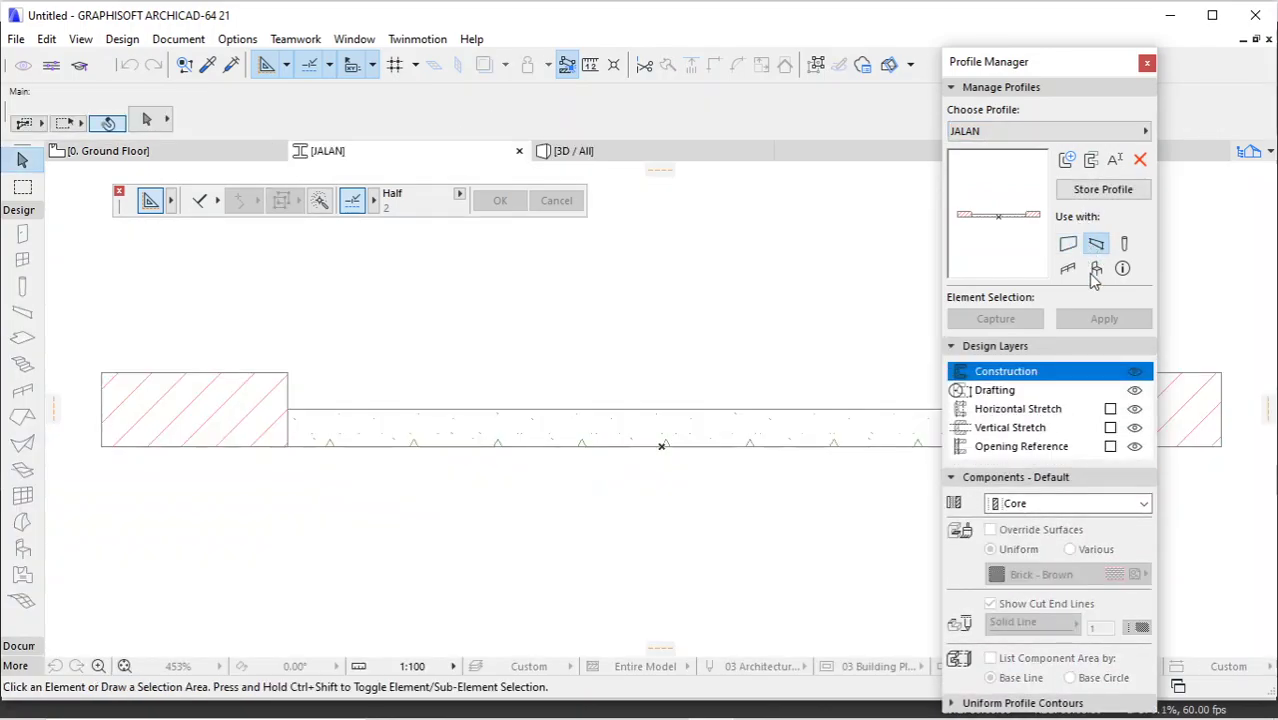
left_click(1103, 190)
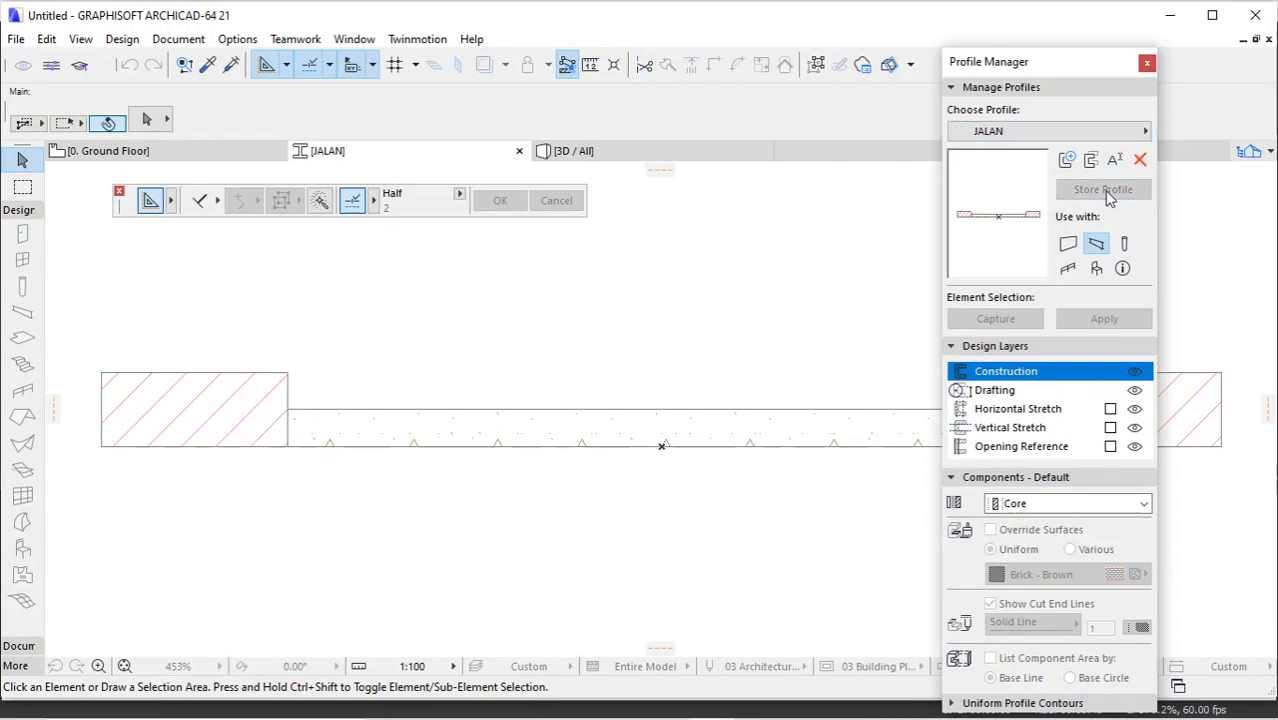
left_click(1147, 62)
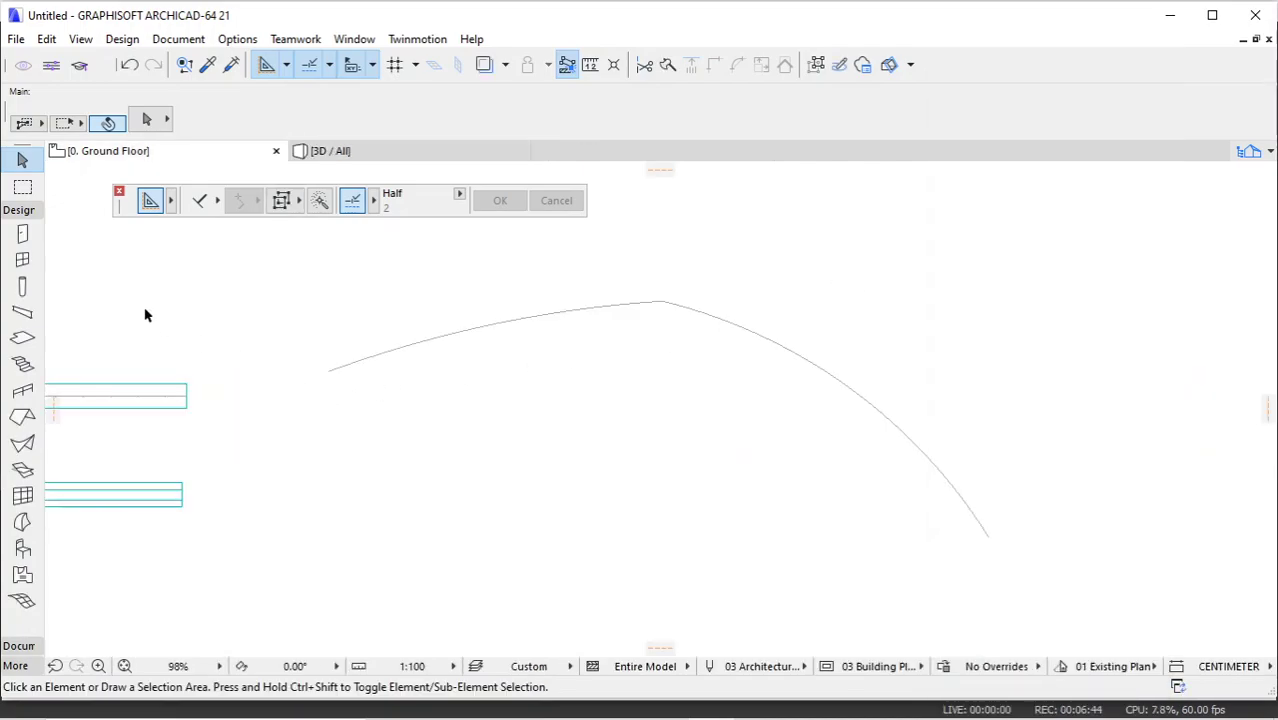
Step: Create a beam with the JALAN profile along the curved polyline using the Magic Wand, and view it in 3D
left_click(22, 311)
left_click(597, 121)
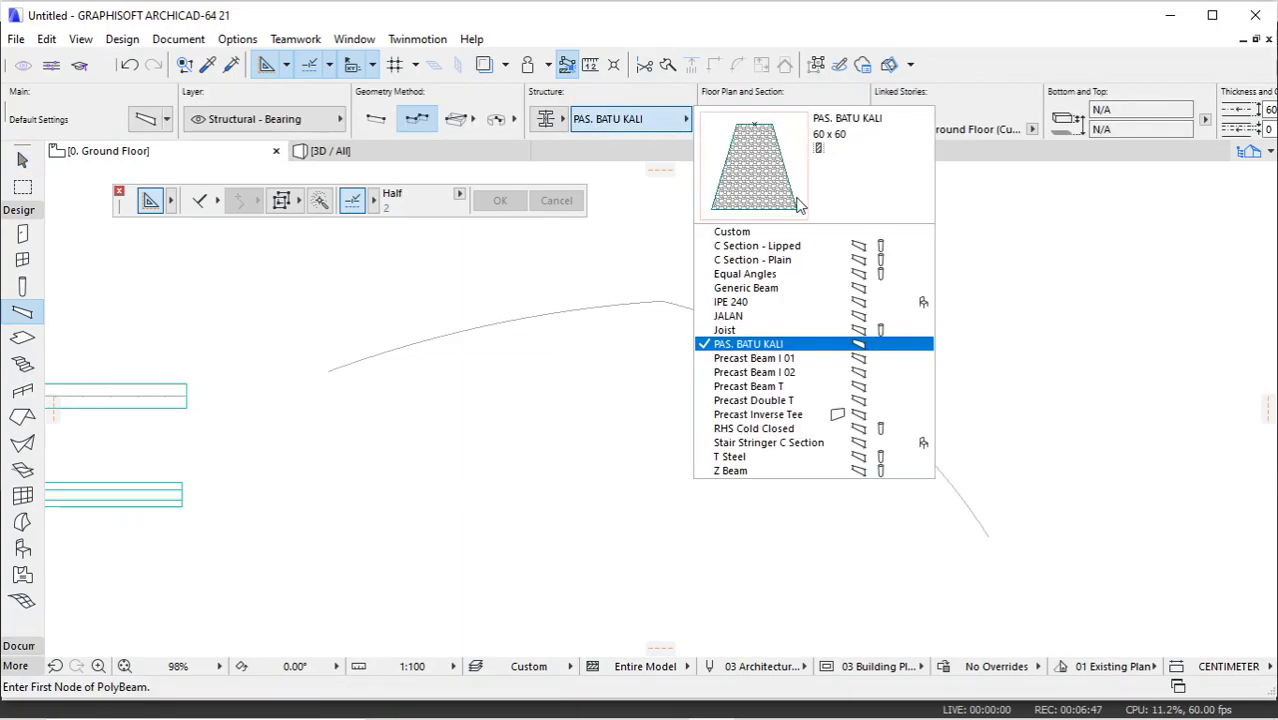
left_click(770, 316)
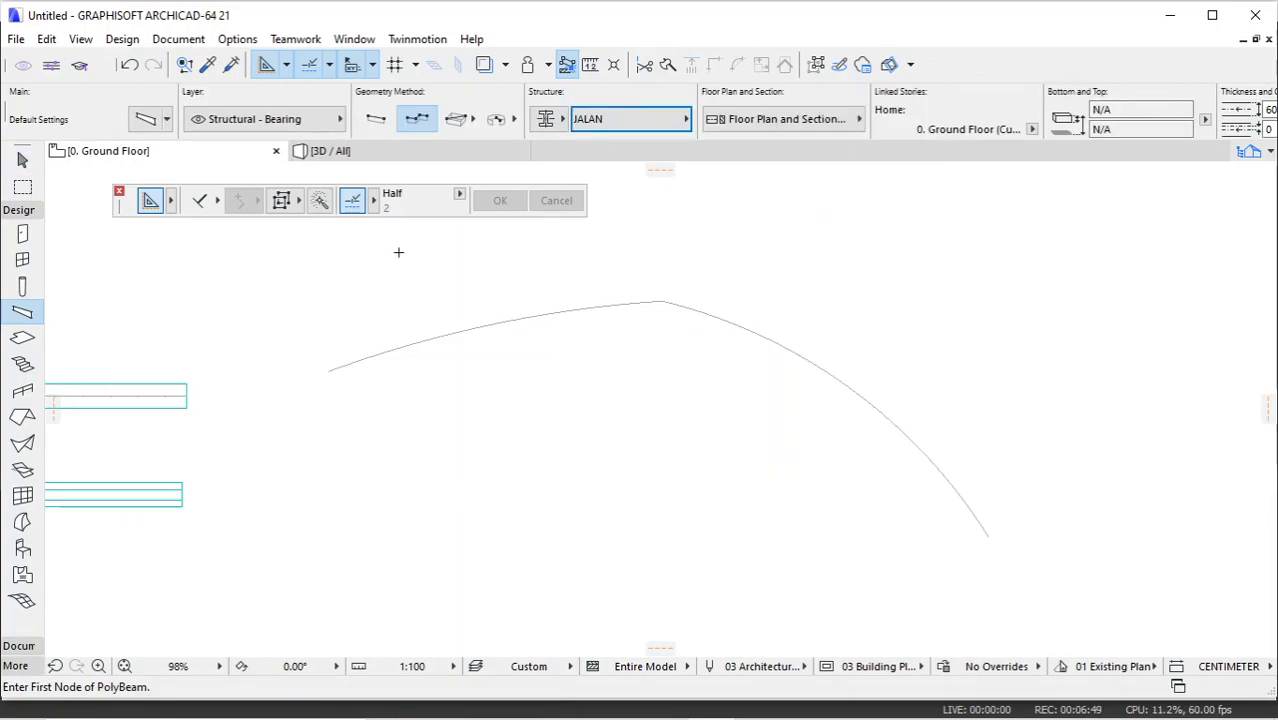
left_click(319, 200)
left_click(476, 328)
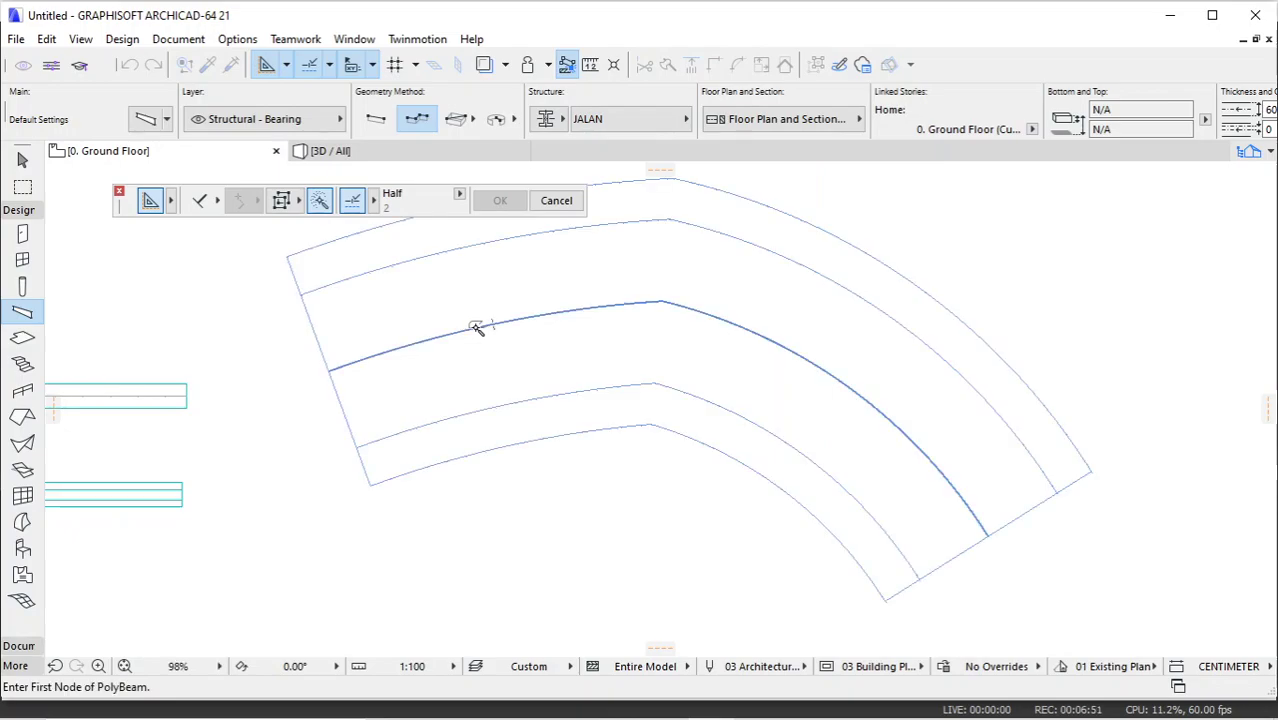
key("F3")
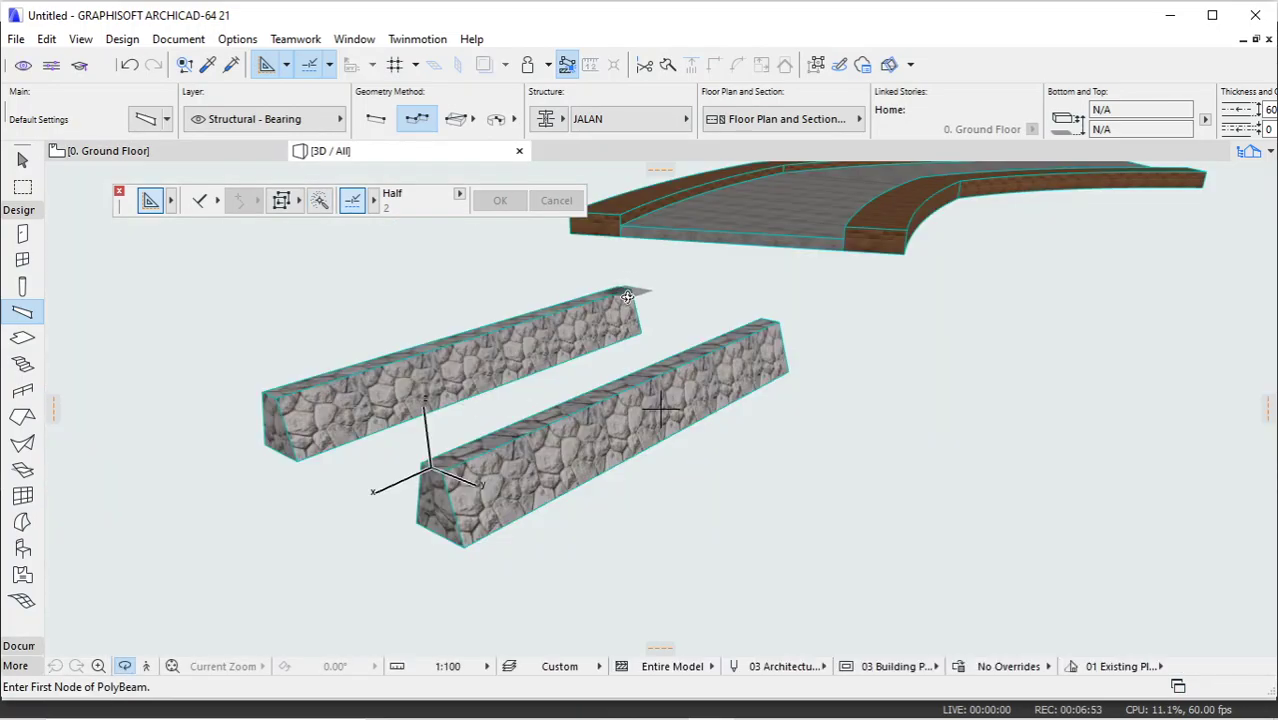
middle_click_drag(660, 415, 780, 266, "shift")
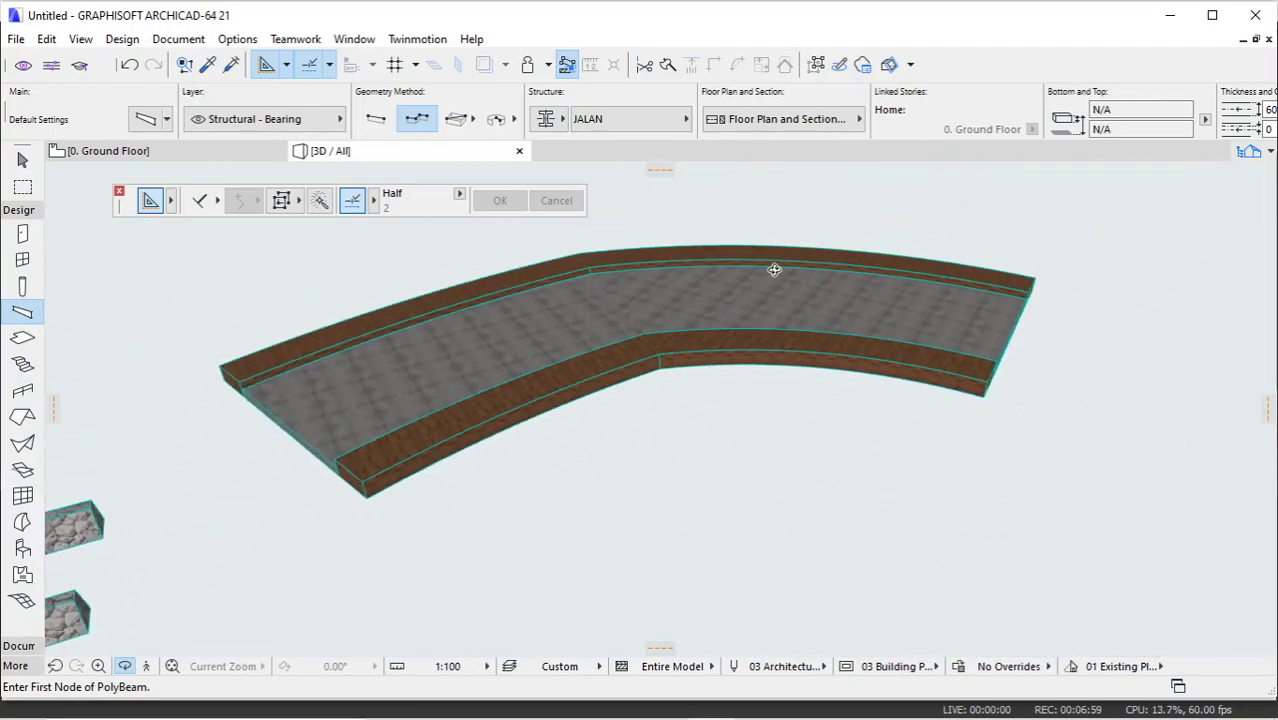
Step: Examine the curved JALAN beam and the stone foundation beams from several sides in 3D
scroll(780, 266, "down", 4)
scroll(761, 280, "up", 5)
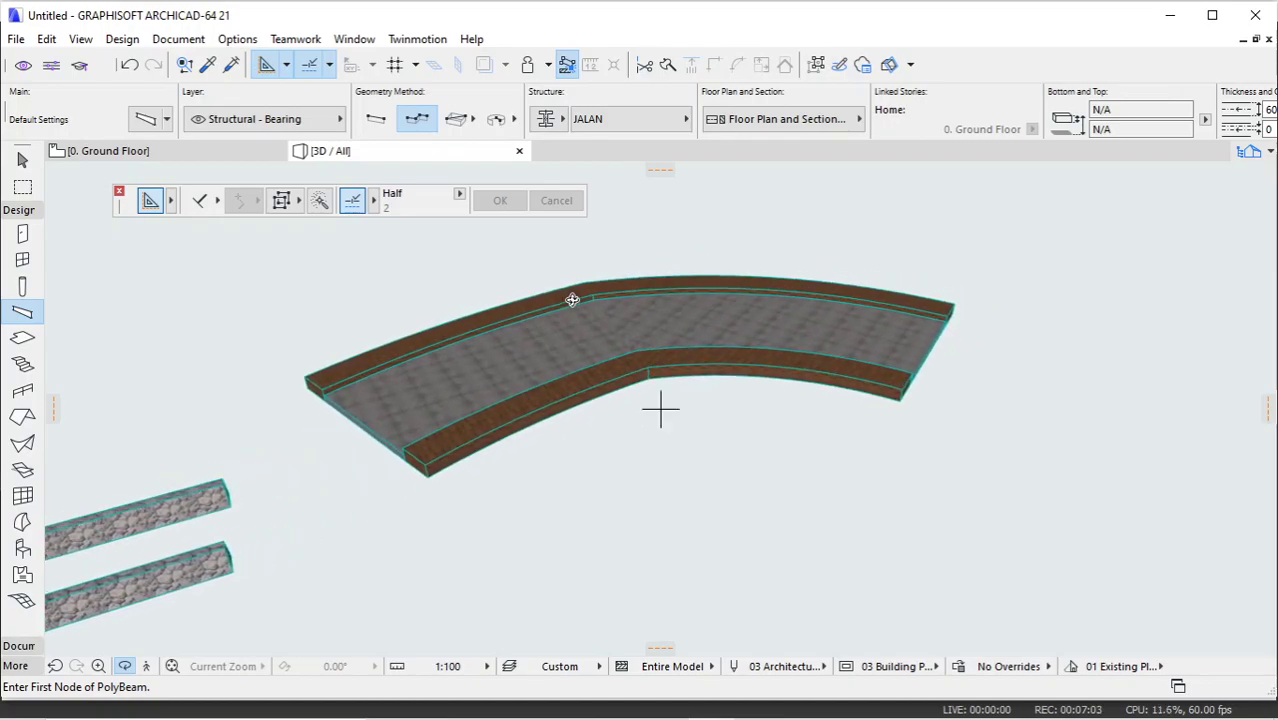
middle_click_drag(660, 410, 893, 322, "shift")
scroll(919, 407, "up", 3)
scroll(542, 399, "down", 5)
middle_click_drag(542, 399, 788, 329, "shift")
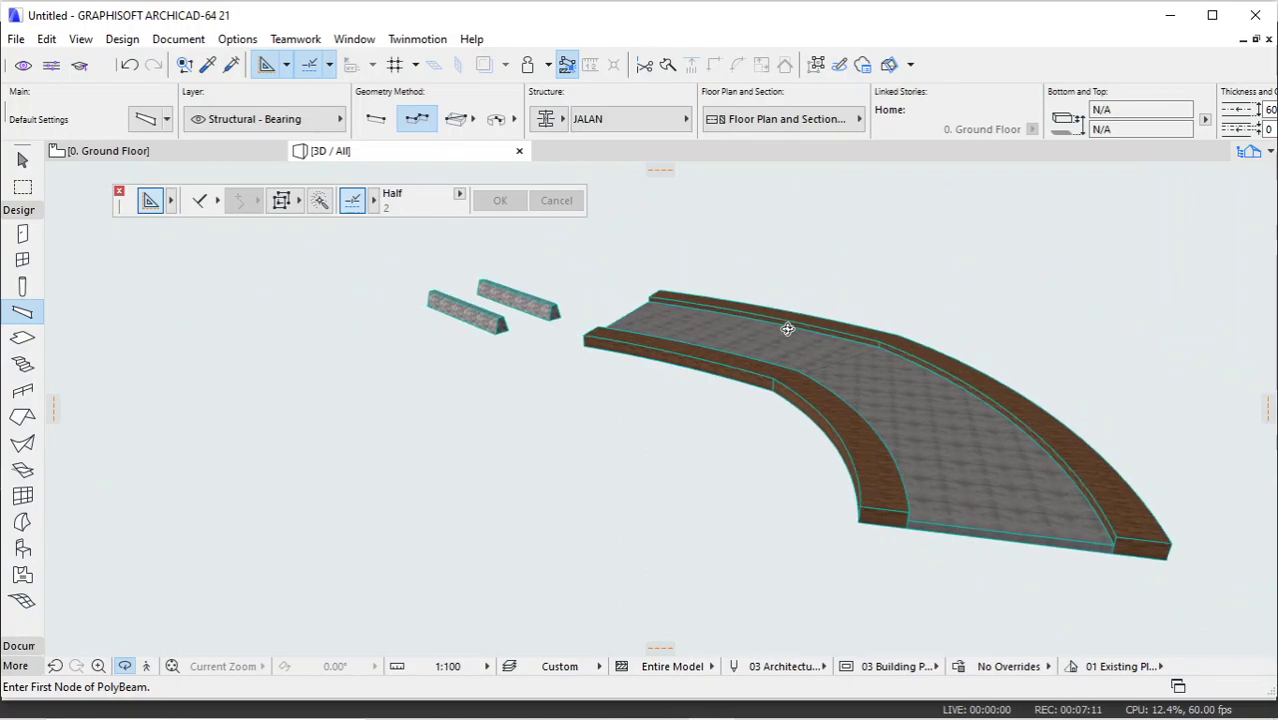
Step: Place a 60 × 60 cm structural concrete column in an empty area of the Ground Floor plan, away from the beams
left_click(210, 152)
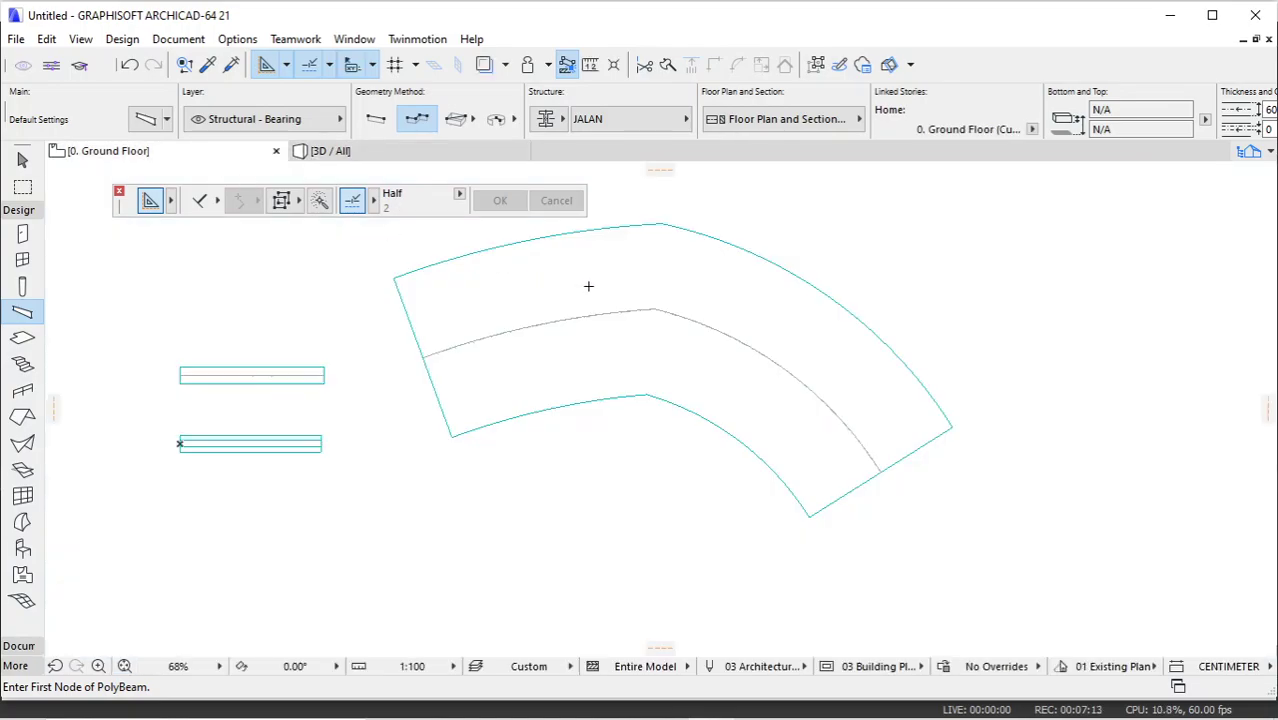
scroll(716, 322, "down", 6)
scroll(700, 370, "up", 4)
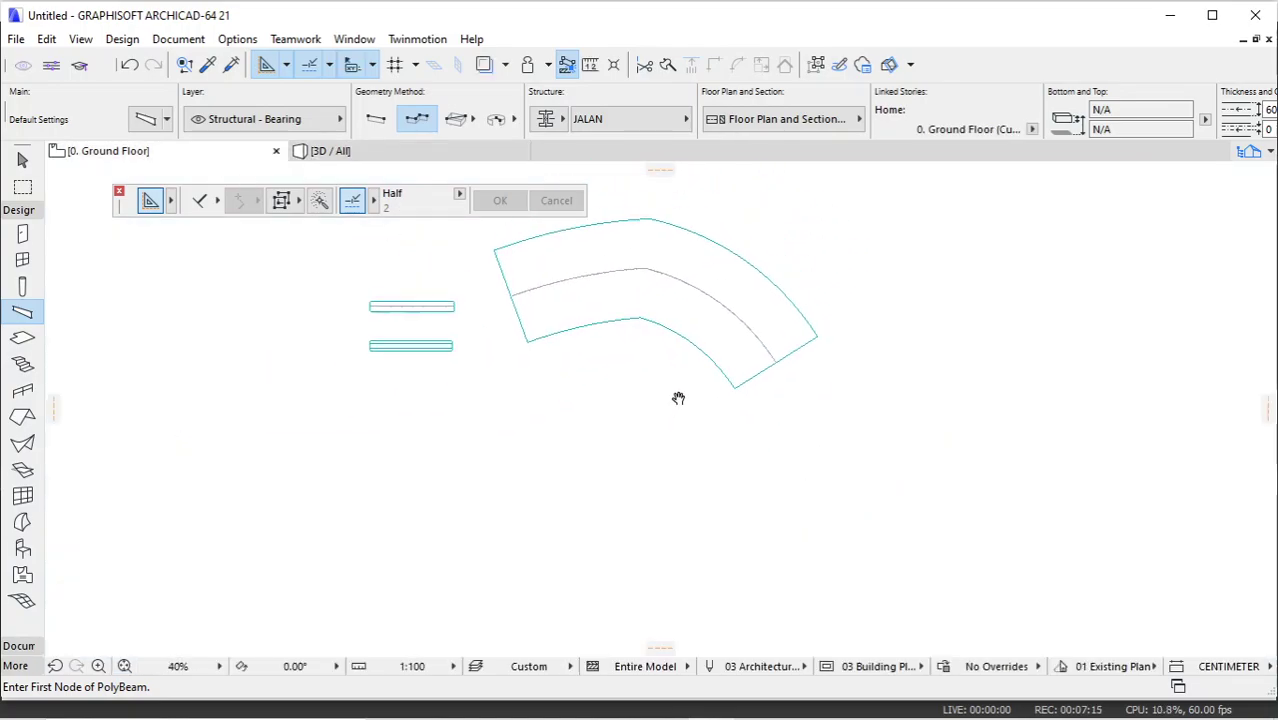
key("shift+F1")
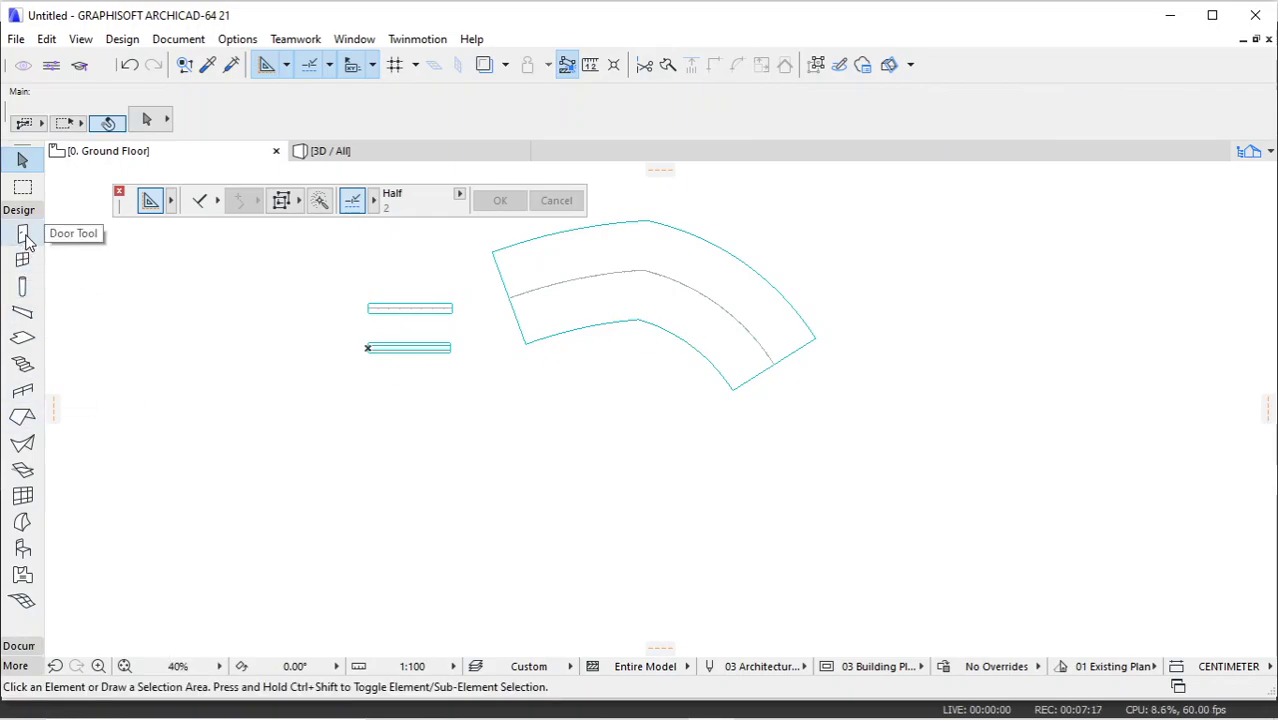
left_click(22, 289)
scroll(262, 294, "down", 5)
scroll(715, 351, "up", 3)
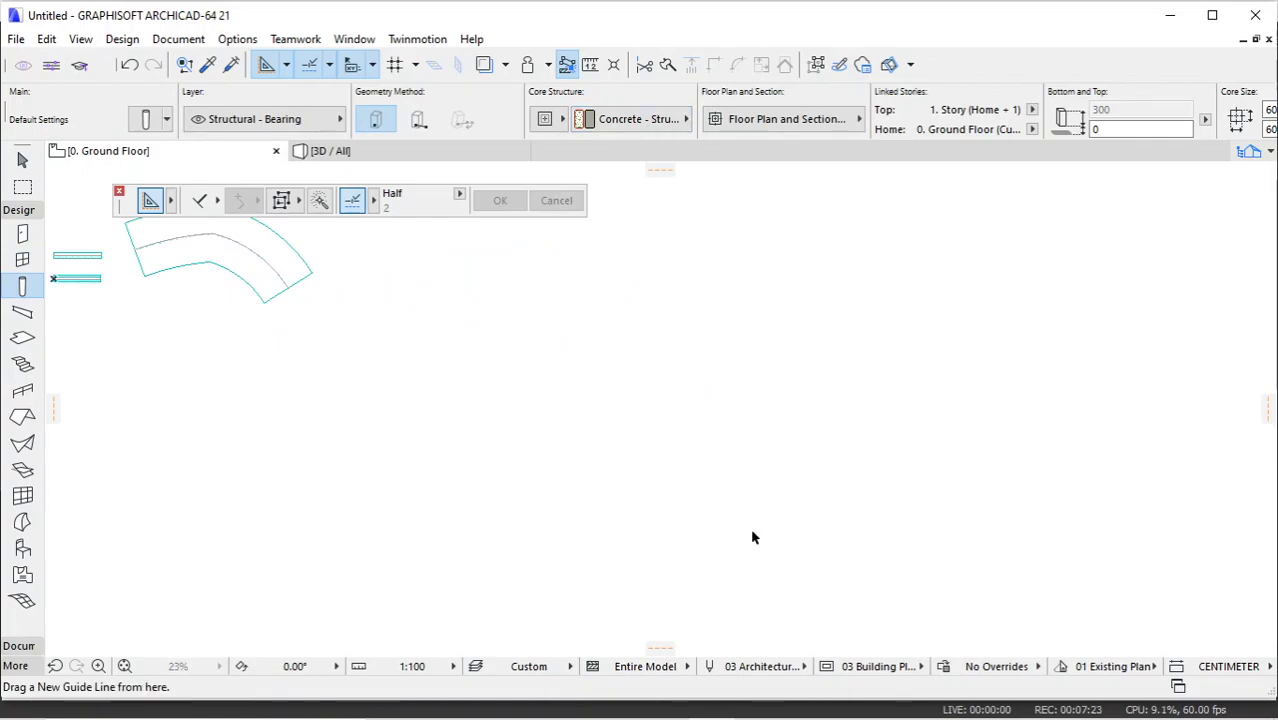
scroll(688, 400, "up", 10)
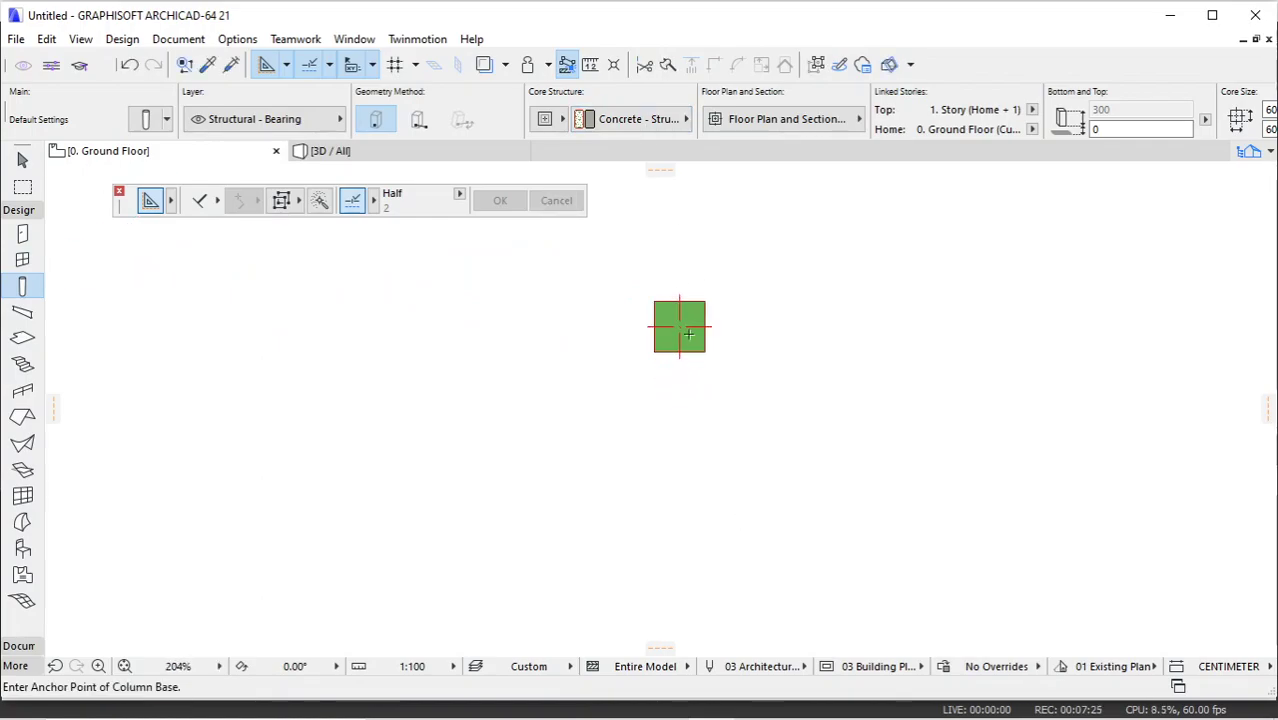
key("Escape")
Step: Change the placed column to a circular core with a diameter of 80 cm
left_click(696, 314)
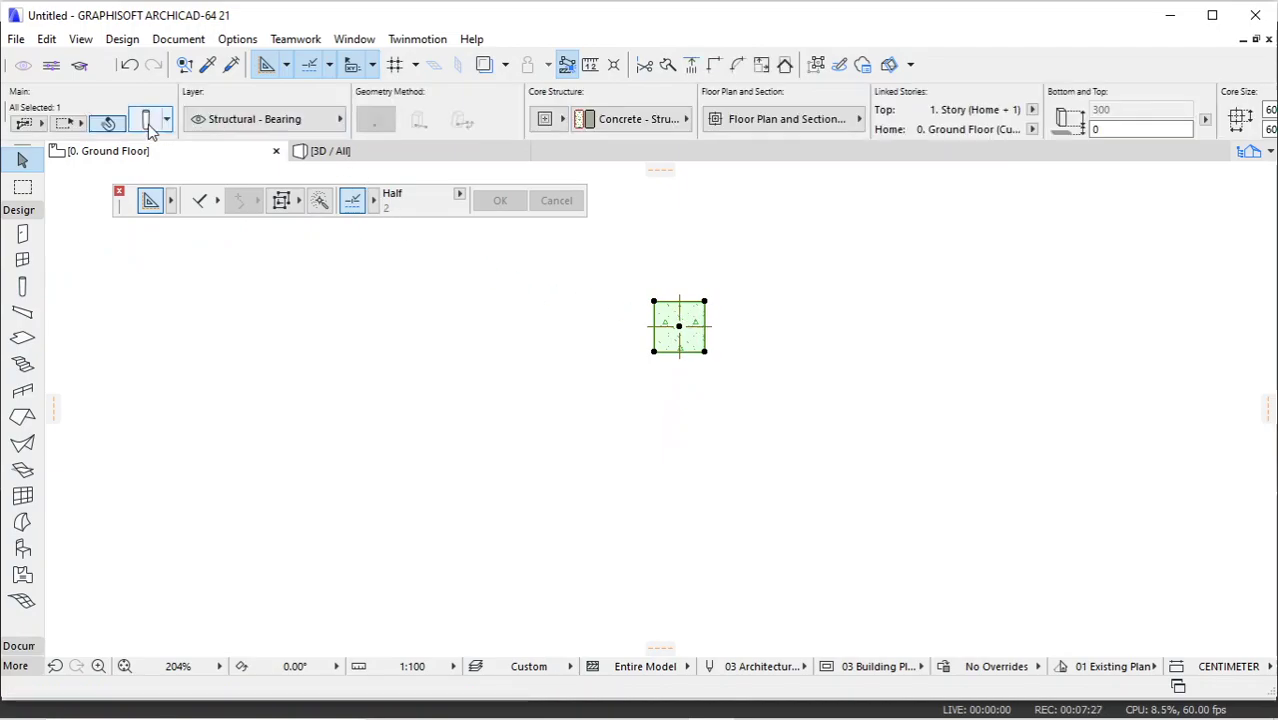
left_click(145, 121)
left_click(668, 141)
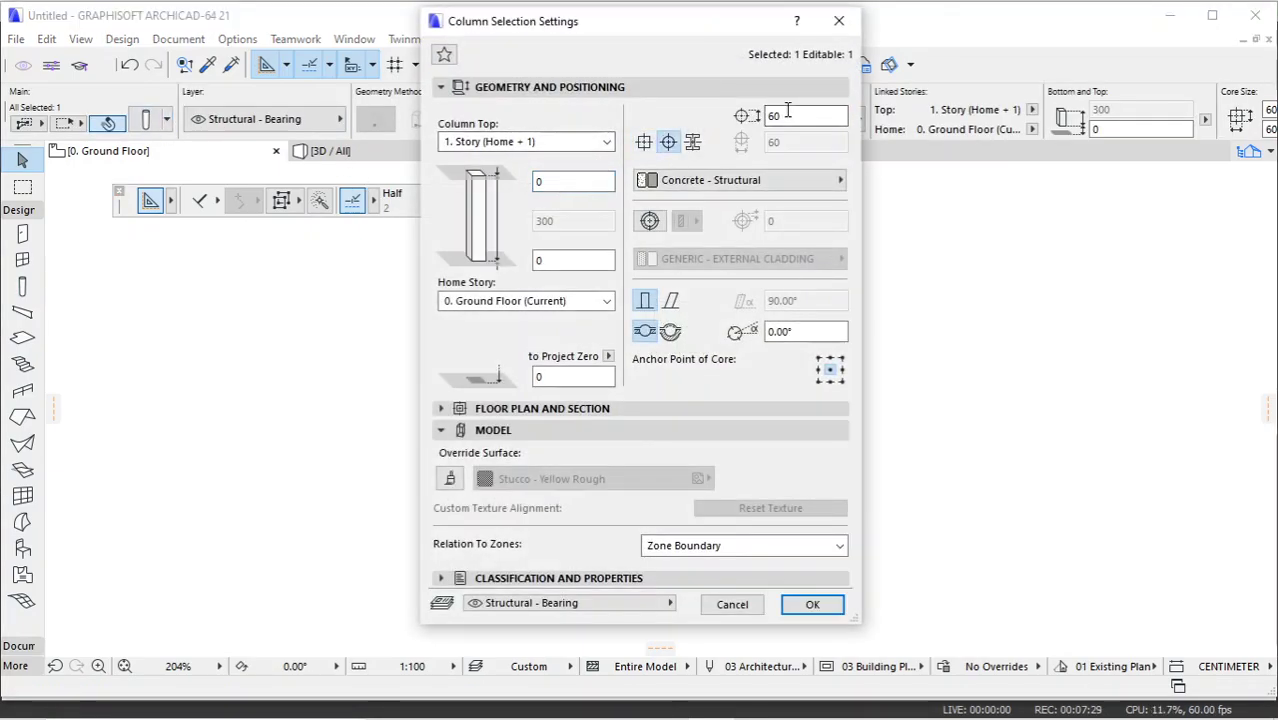
type("80")
left_click(815, 606)
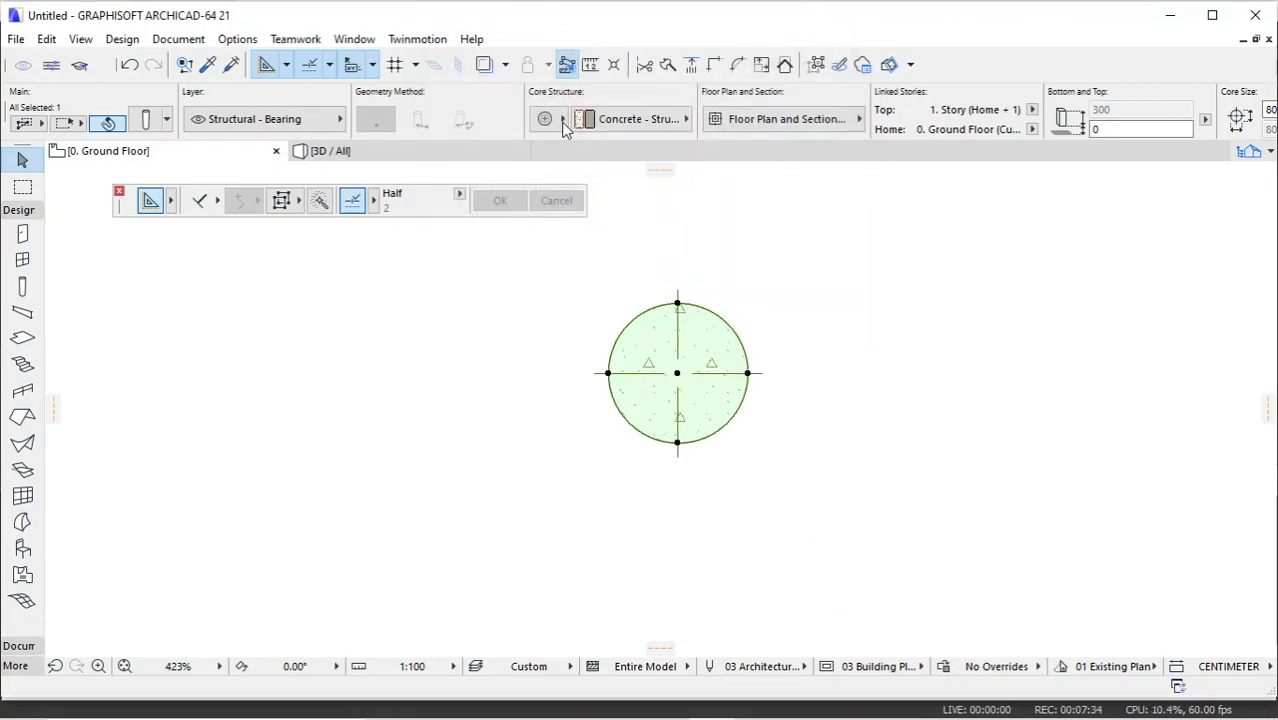
Step: Remove the crosshair from the round column's floor plan symbol and deselect the column
left_click(758, 120)
left_click(668, 343)
left_click(747, 346)
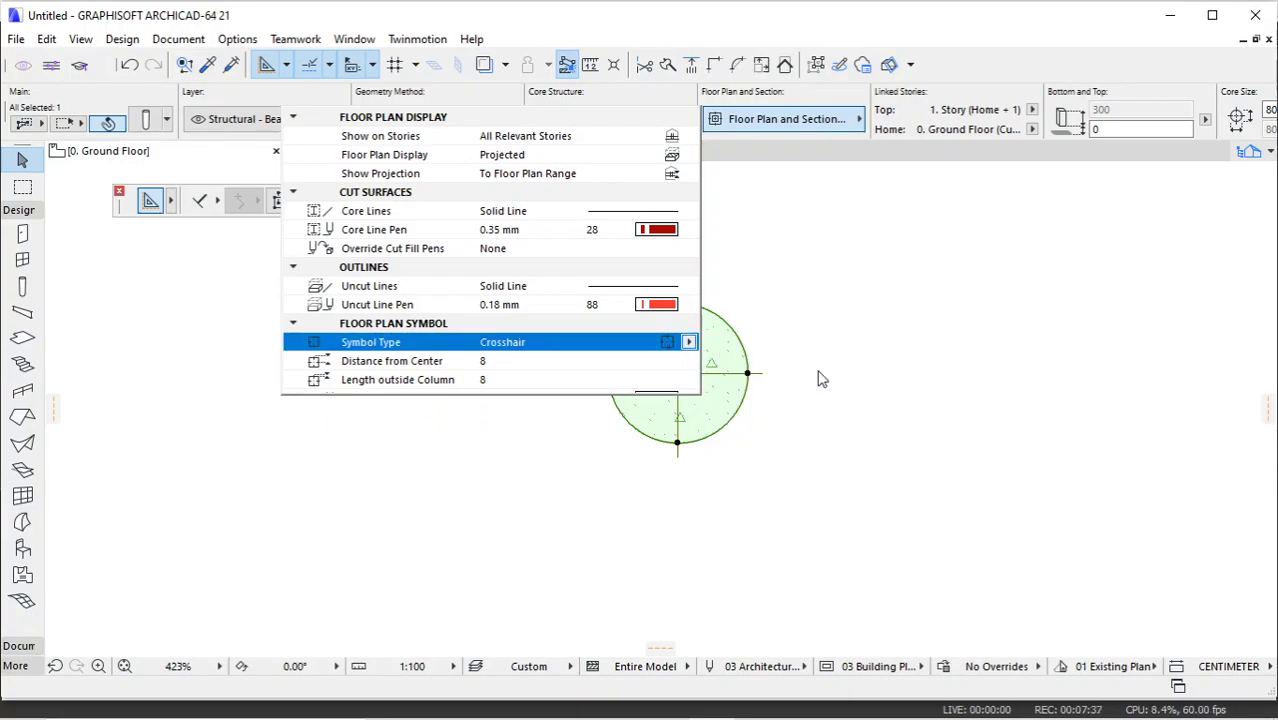
key("Escape")
scroll(715, 348, "up", 4)
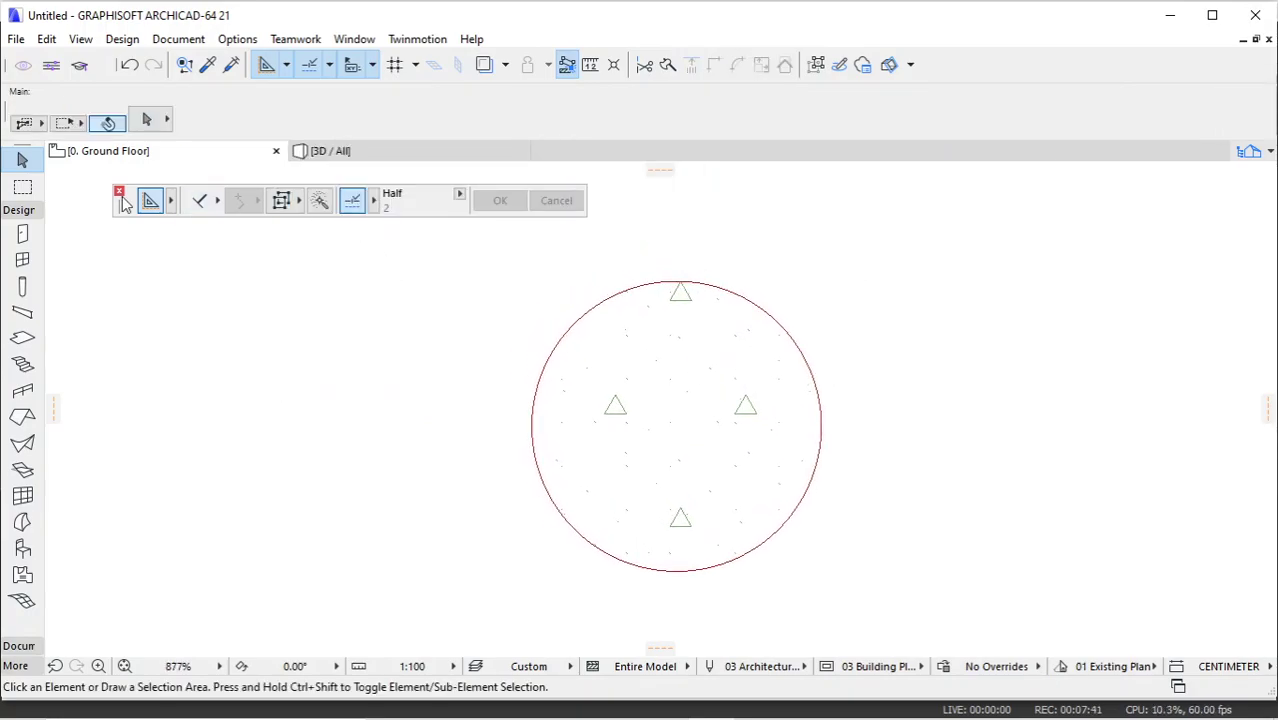
scroll(290, 352, "down", 1)
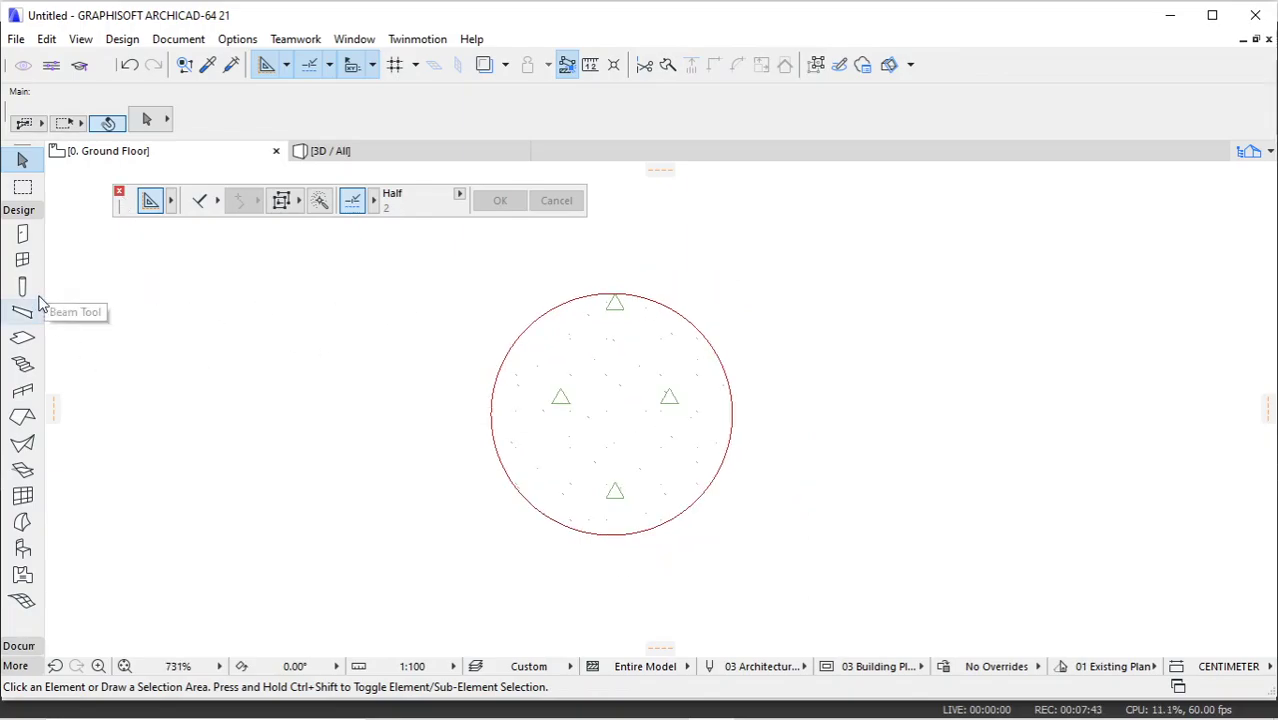
Step: Create a new complex profile named ORNAMENT in the Profile Manager
left_click(224, 42)
mouse_move(420, 134)
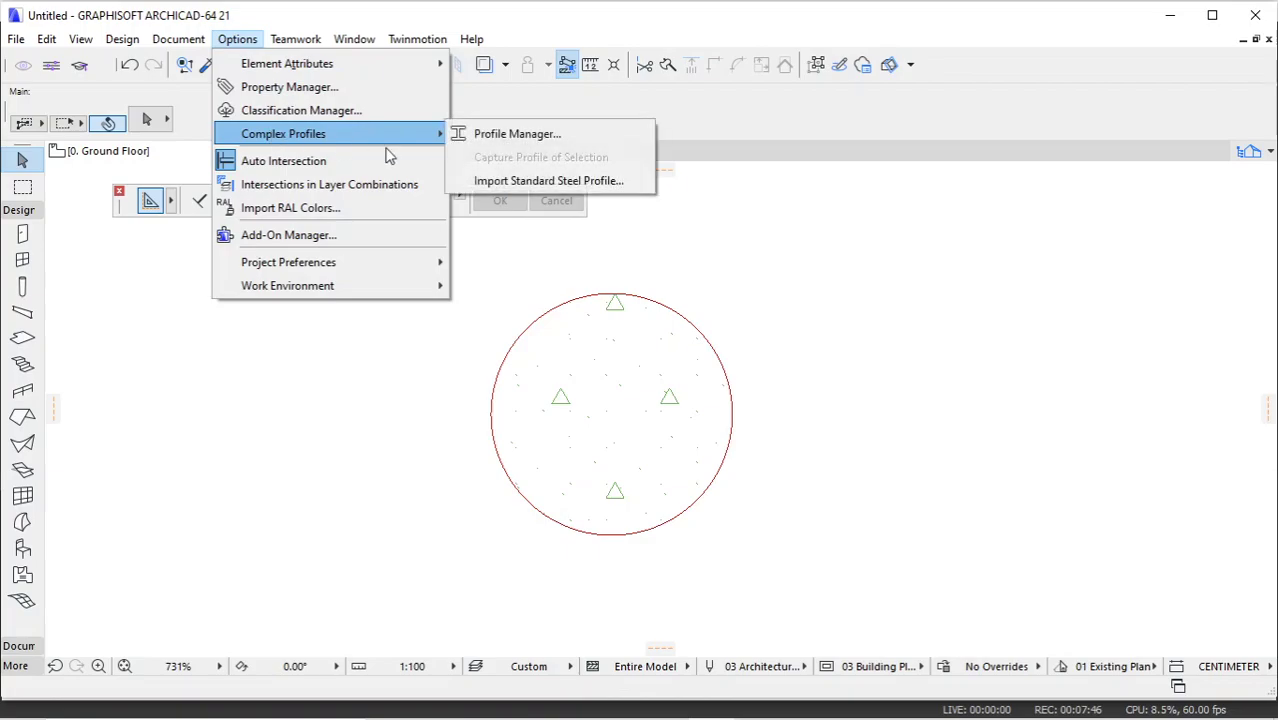
left_click(492, 136)
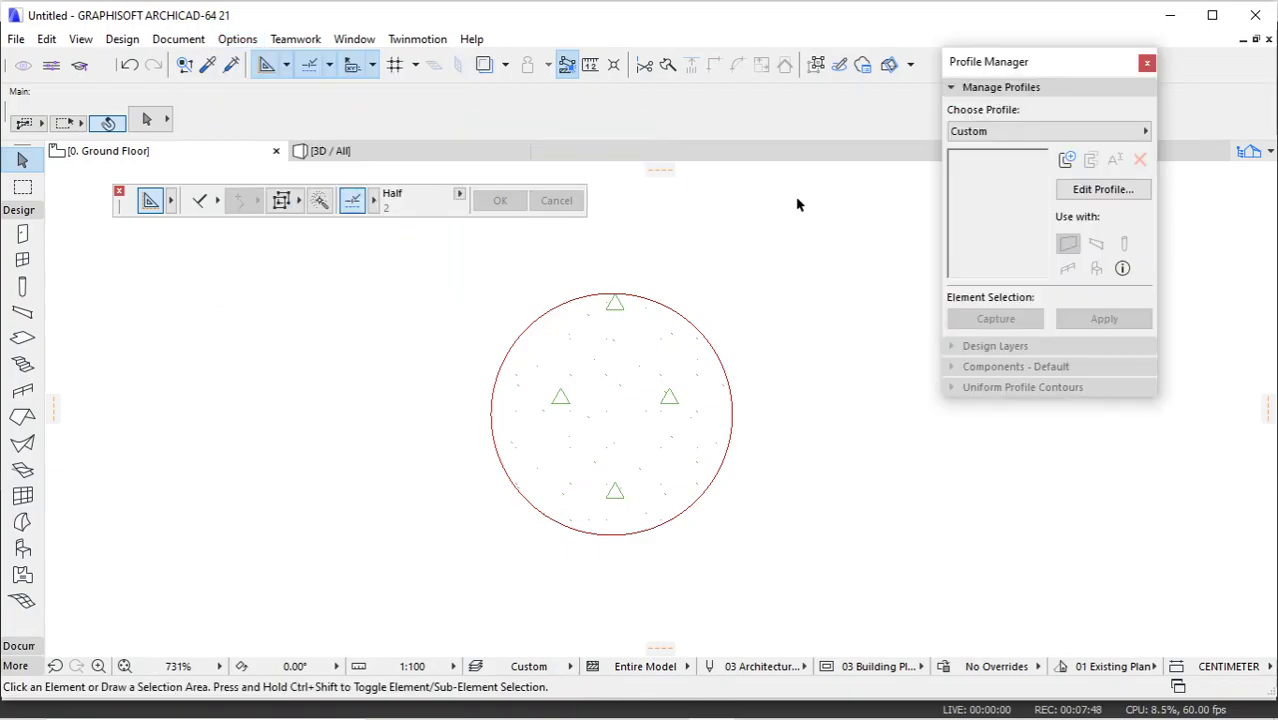
left_click(1066, 160)
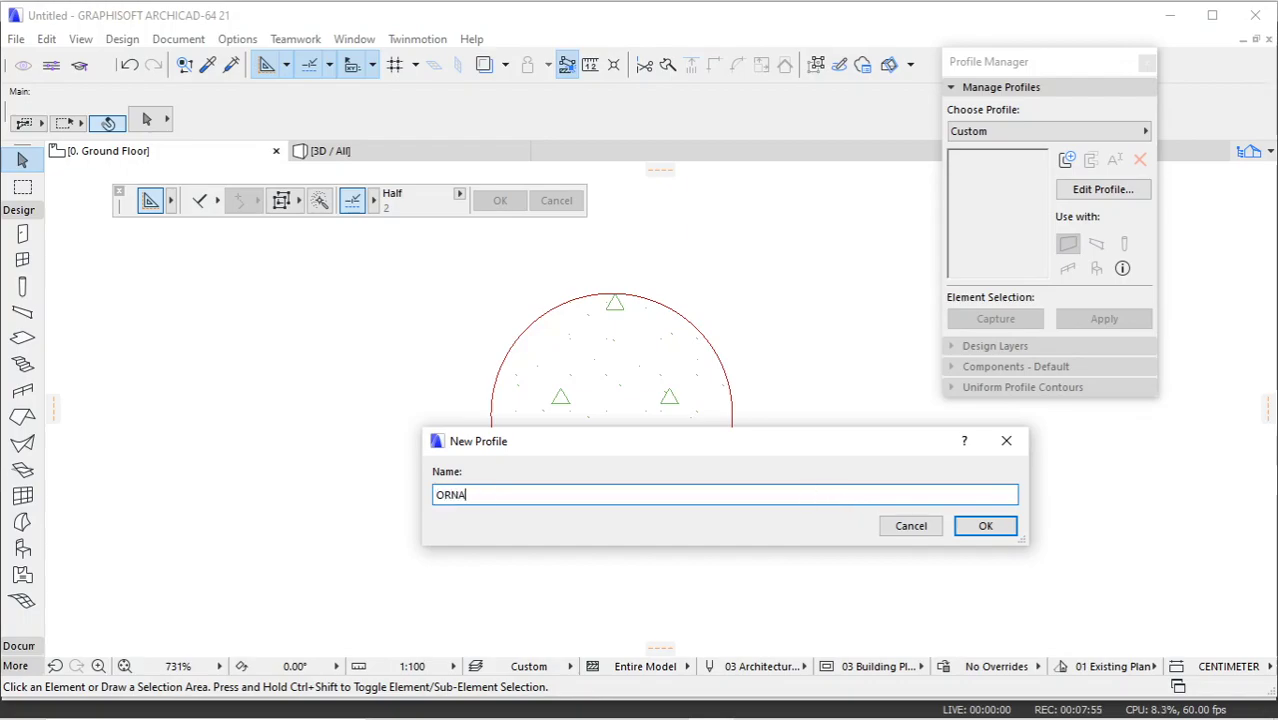
left_click(982, 527)
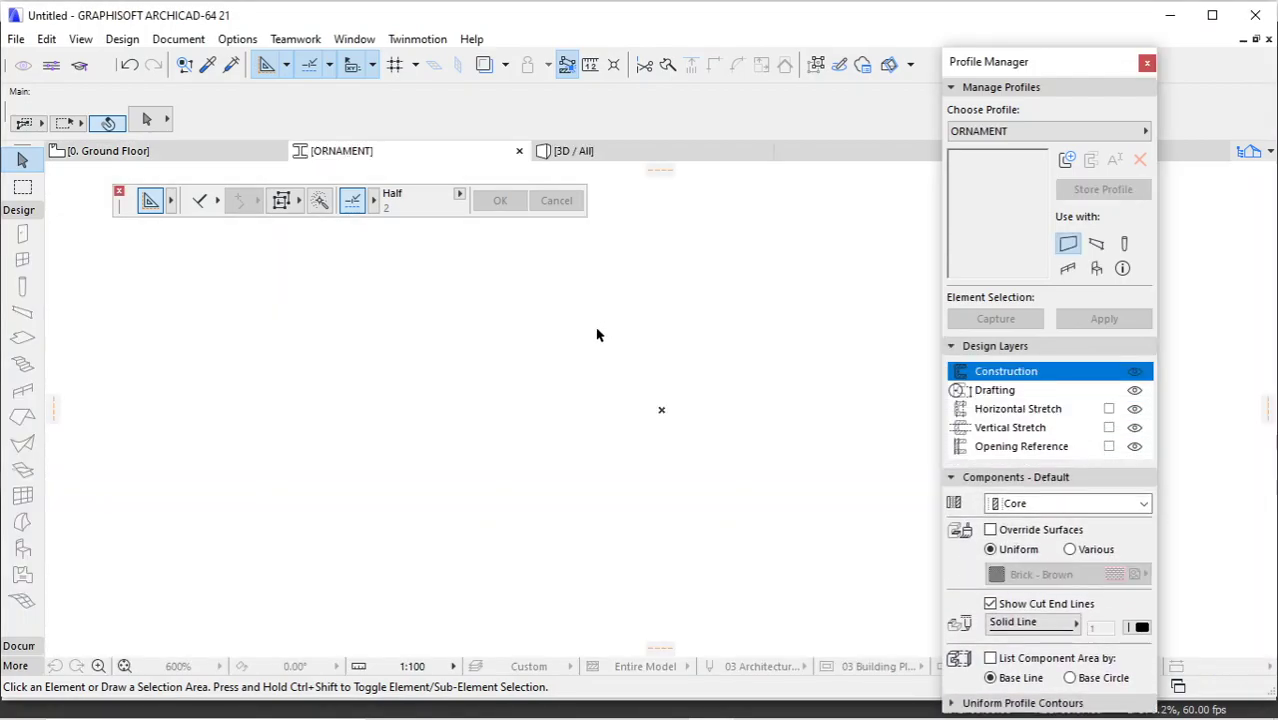
Step: Start a rectangular fill in the ORNAMENT profile and open its building material choices
left_click(18, 210)
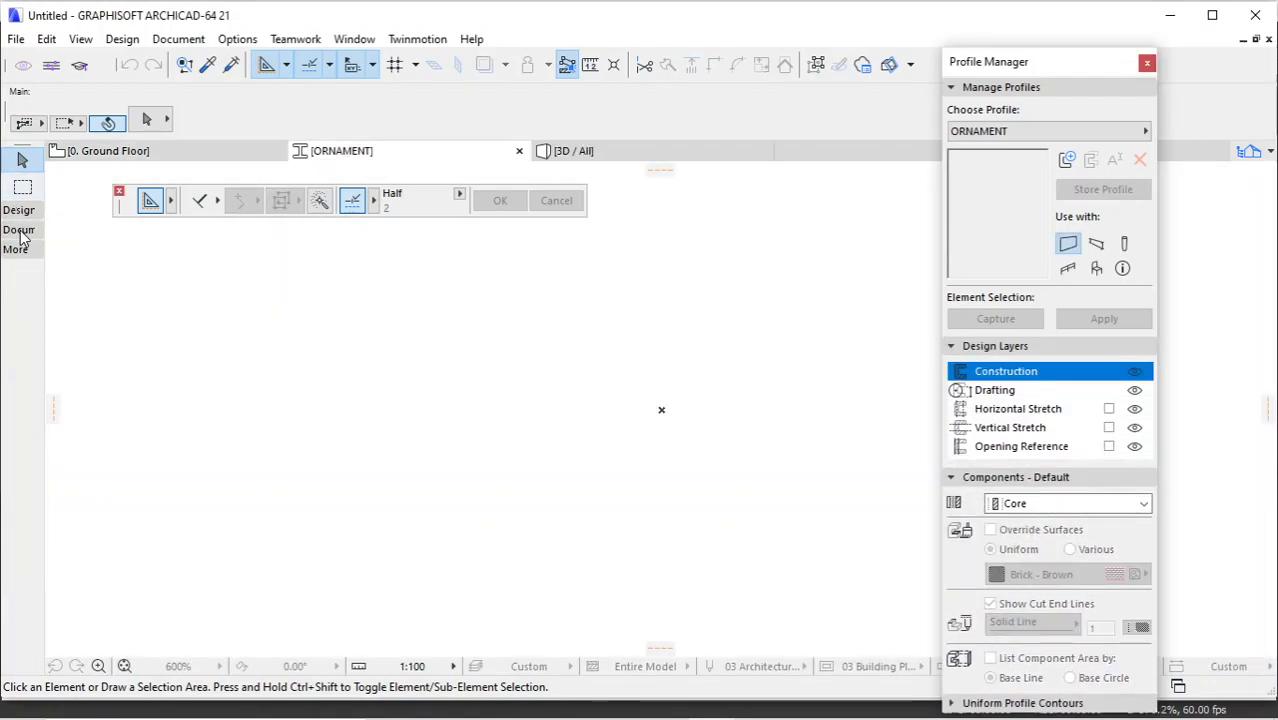
left_click(20, 231)
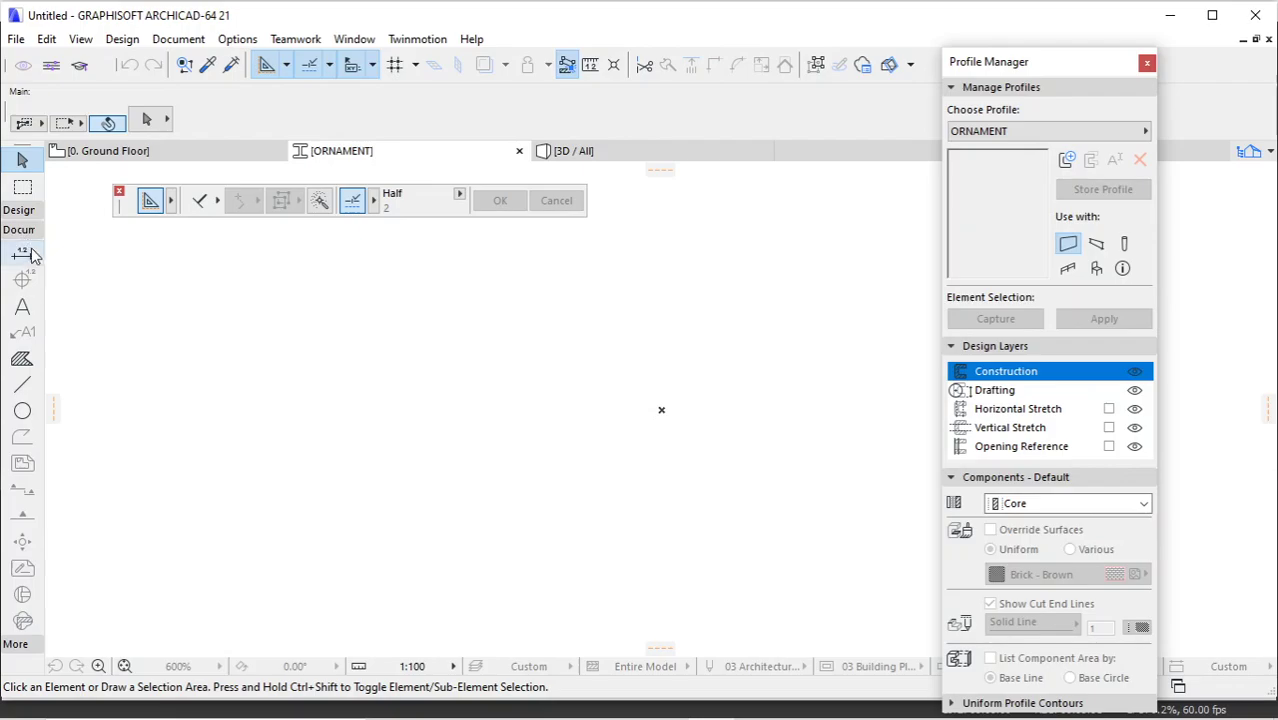
left_click(22, 358)
left_click(660, 119)
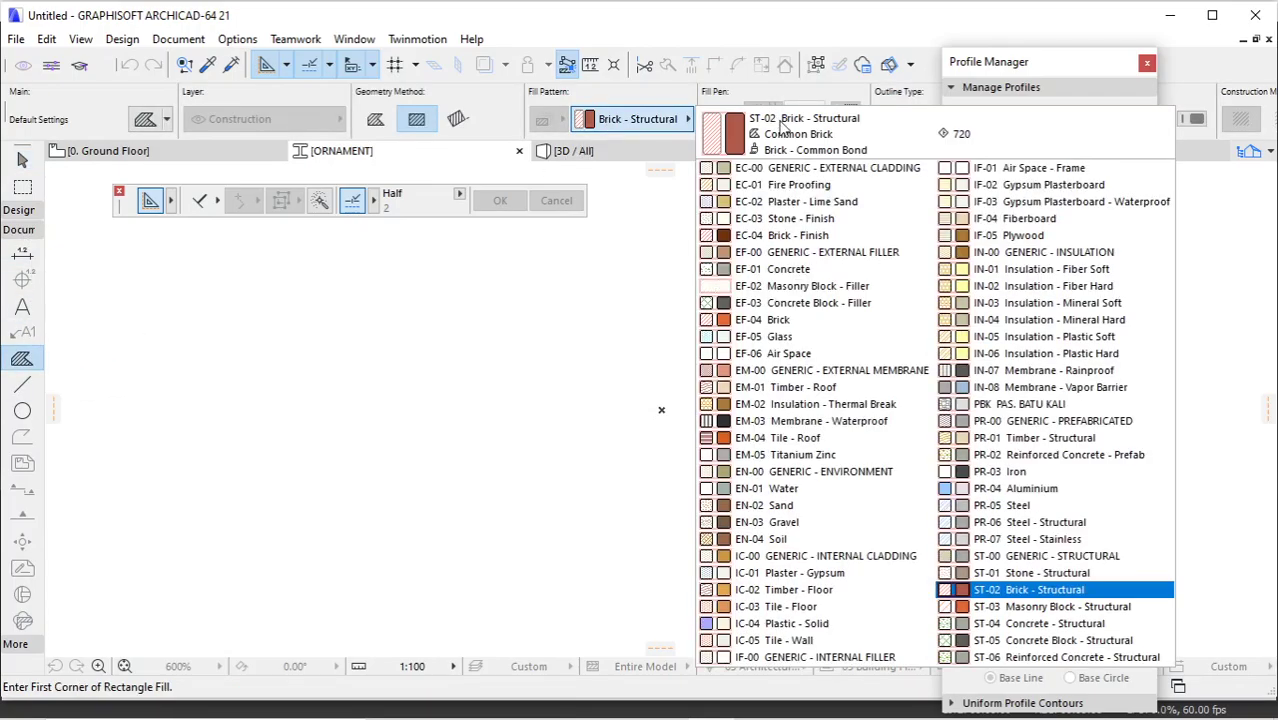